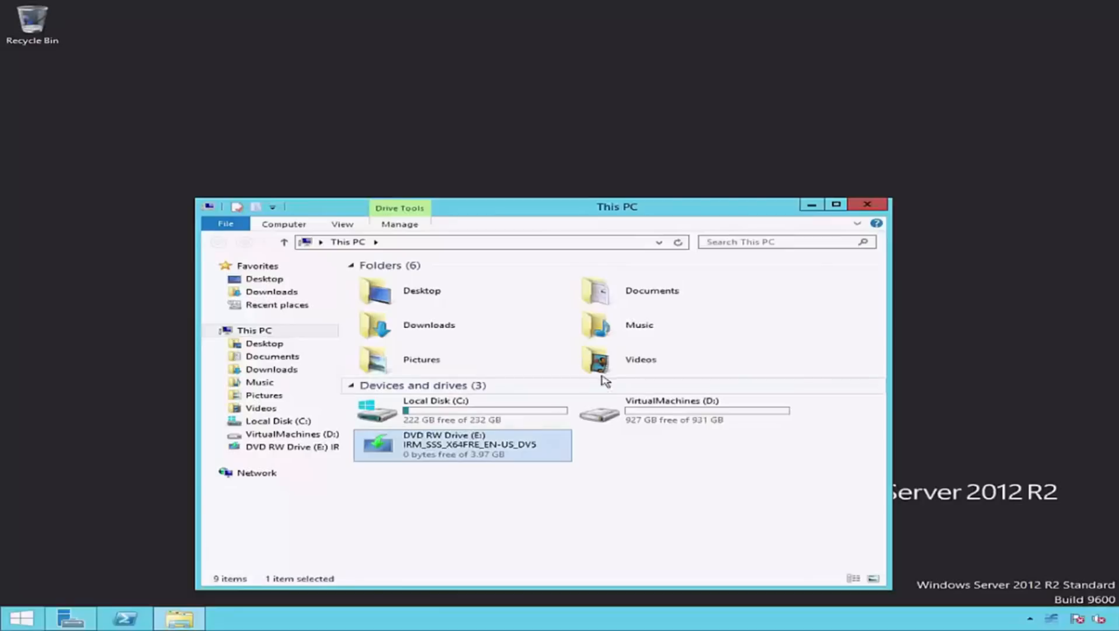
Close the This PC window and open Hyper-V Manager from Server Manager
{"action": "left_click", "coordinate": [882, 205]}
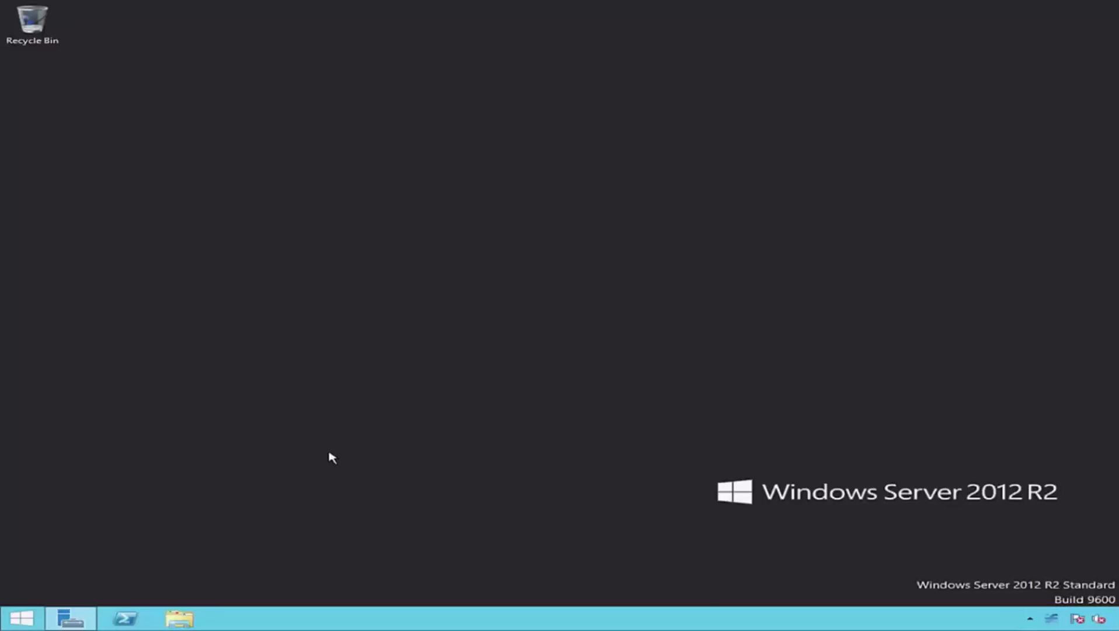
{"action": "left_click", "coordinate": [88, 614]}
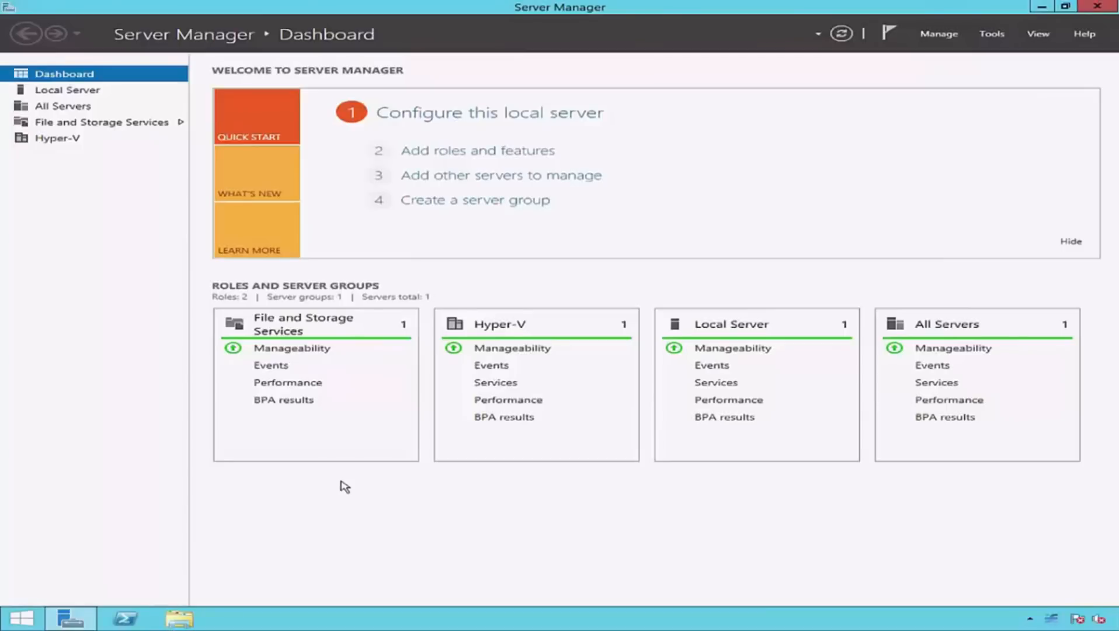
{"action": "left_click", "coordinate": [982, 41]}
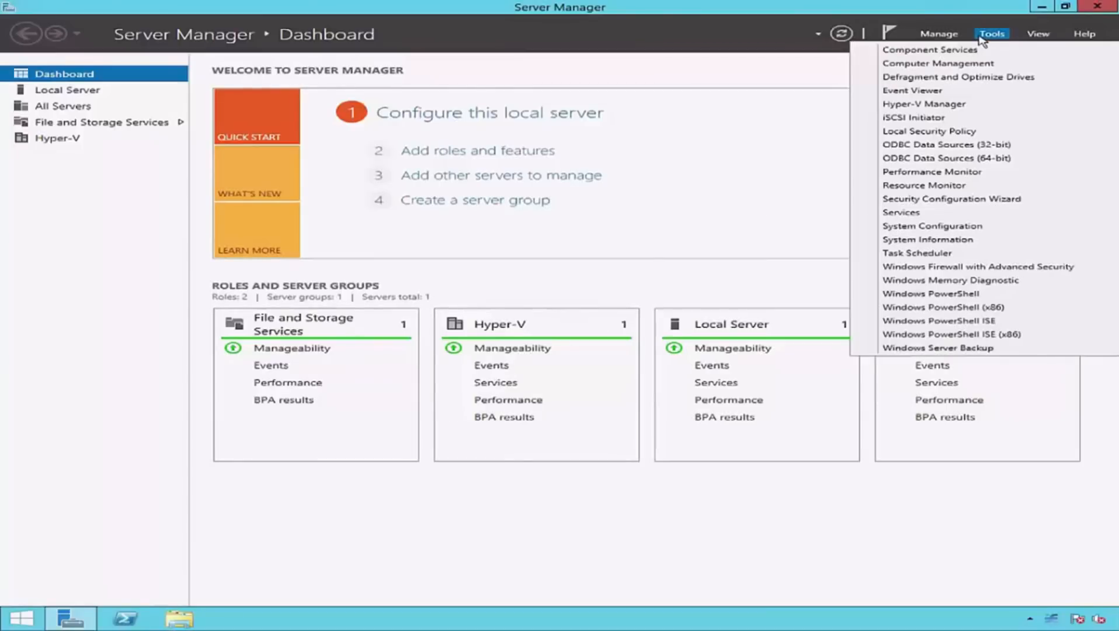
{"action": "left_click", "coordinate": [869, 104]}
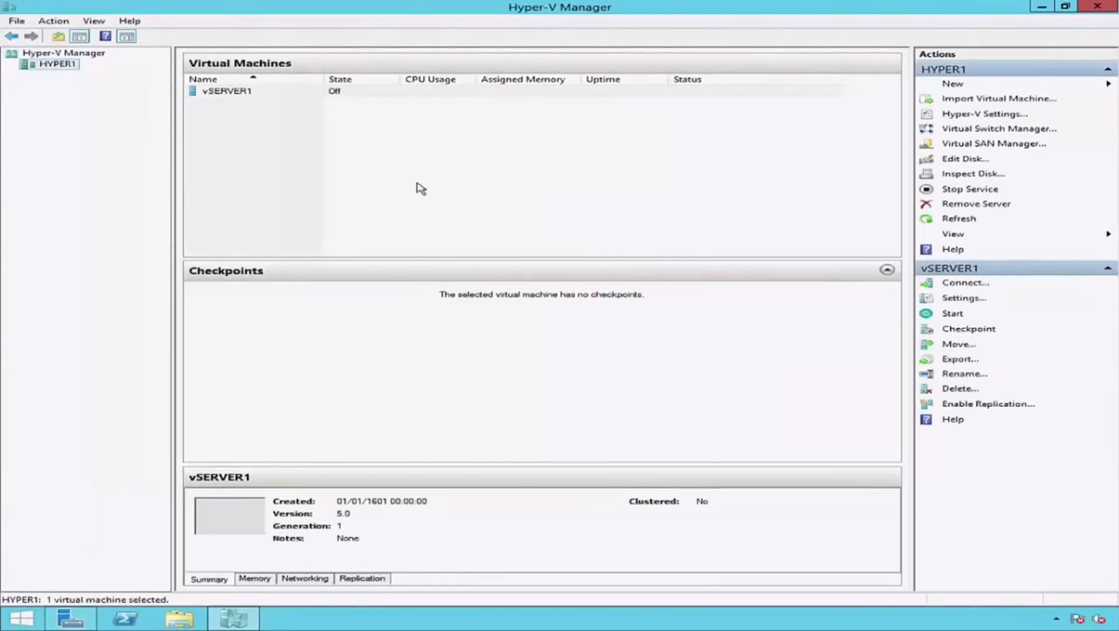
Connect to the vSERVER1 virtual machine and start it to test whether it boots
{"action": "left_click", "coordinate": [211, 93]}
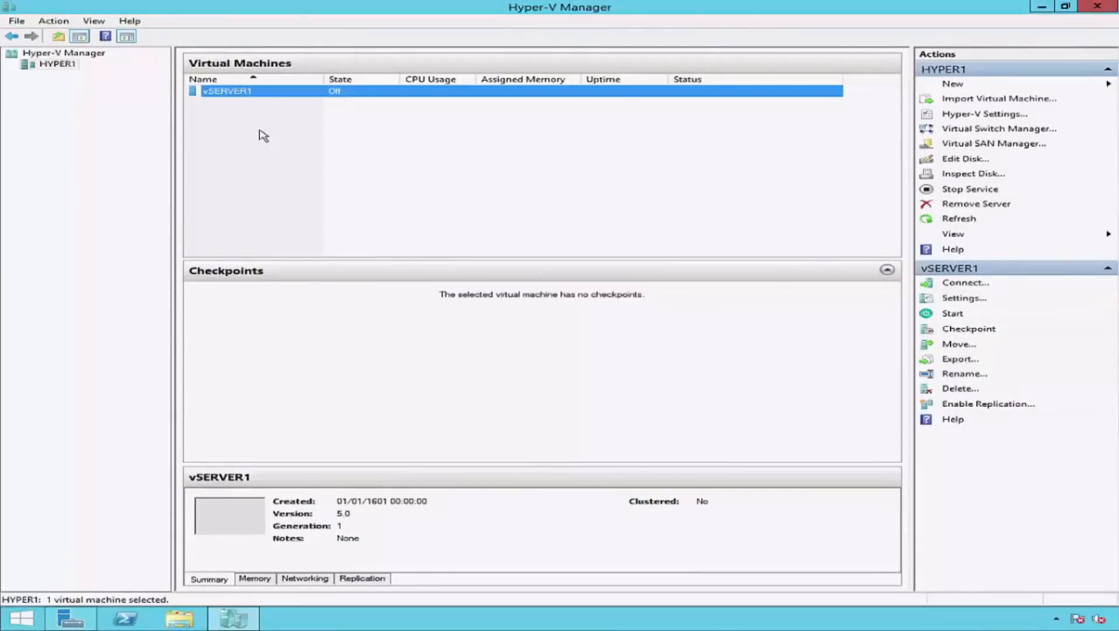
{"action": "double_click", "coordinate": [257, 93]}
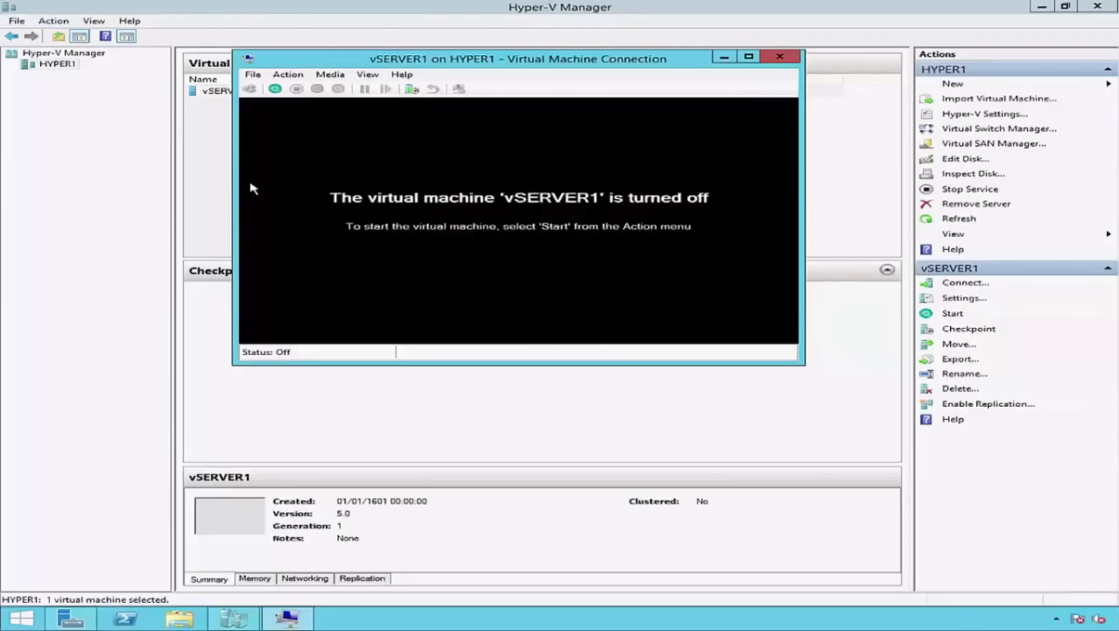
{"action": "left_click", "coordinate": [278, 92]}
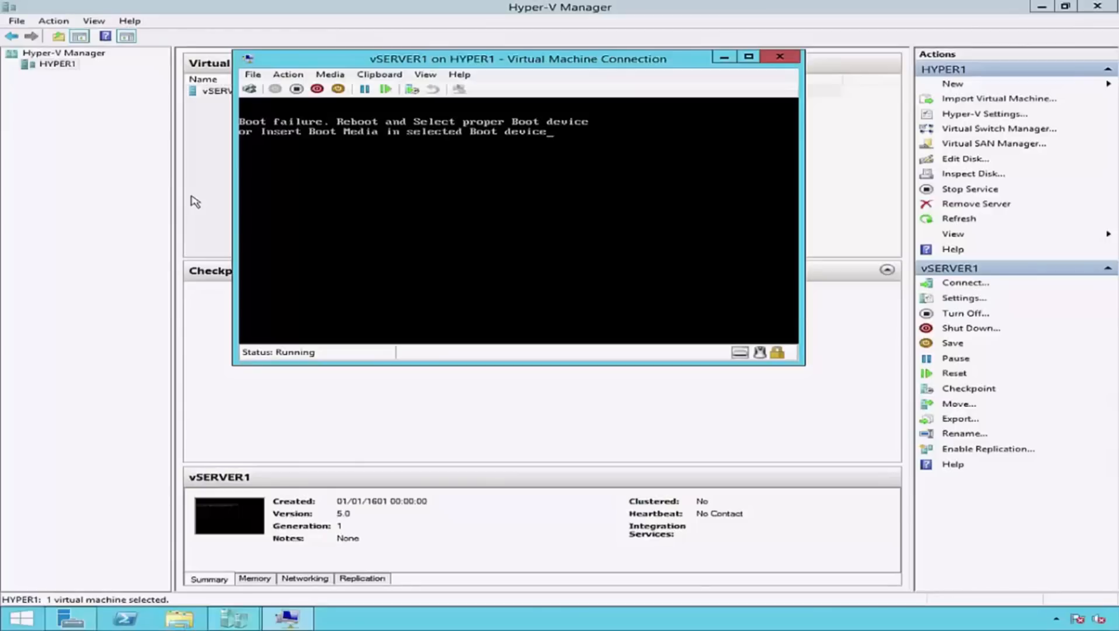
Turn off vSERVER1 and close its connection window
{"action": "left_click", "coordinate": [296, 88]}
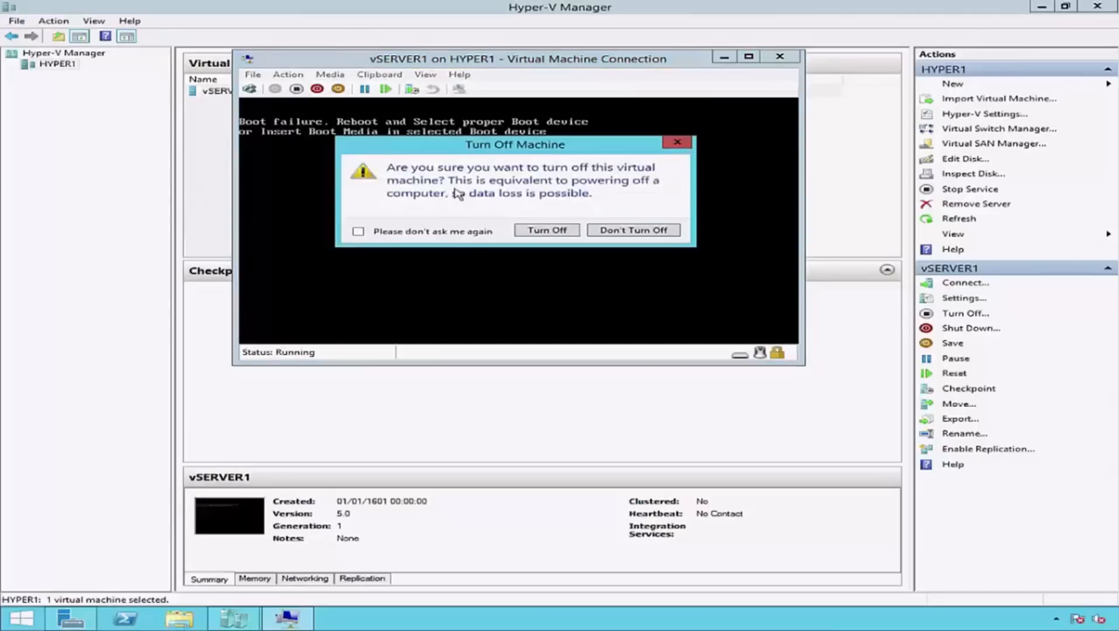
{"action": "left_click", "coordinate": [532, 235]}
{"action": "left_click", "coordinate": [778, 57]}
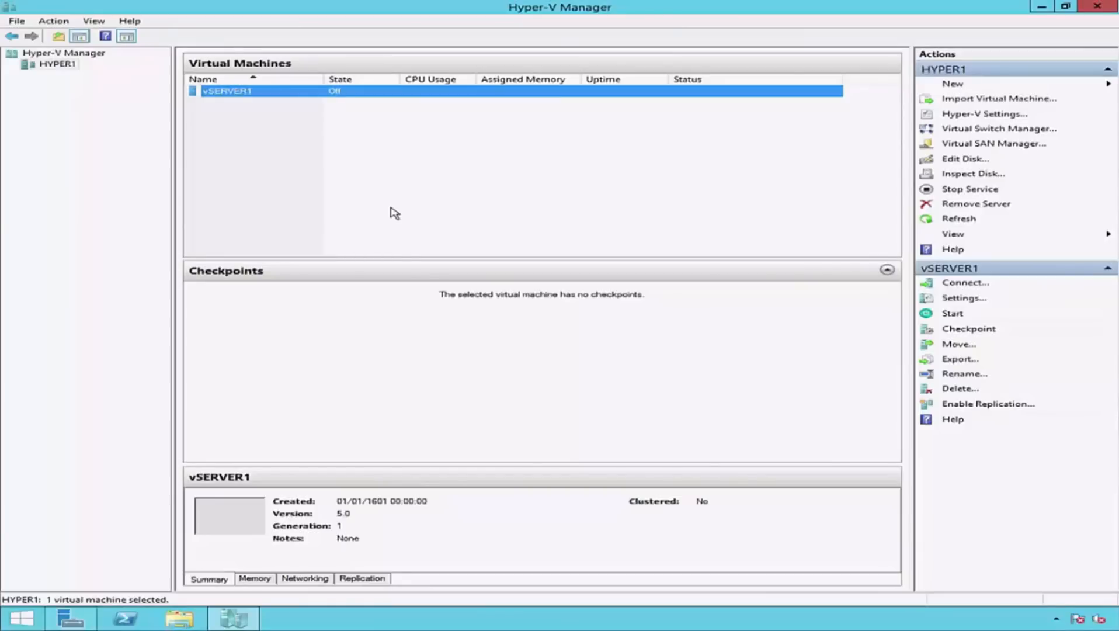
In vSERVER1's settings, review IDE Controller 0 and its hard drive, and set the DVD drive on IDE Controller 1 to physical drive E:
{"action": "right_click", "coordinate": [262, 95]}
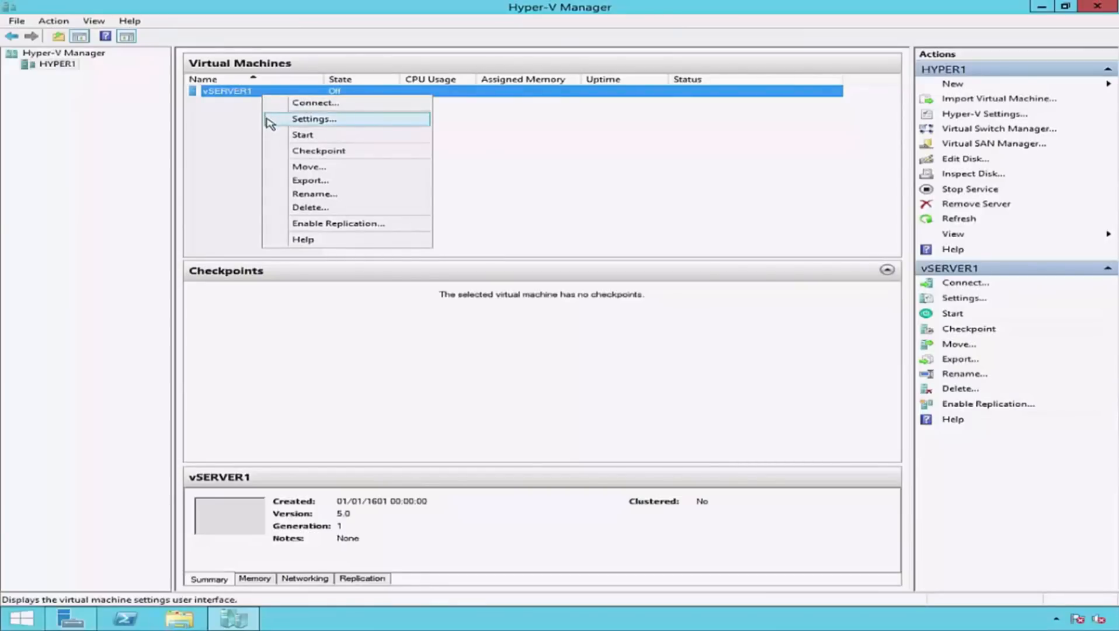
{"action": "left_click", "coordinate": [301, 119]}
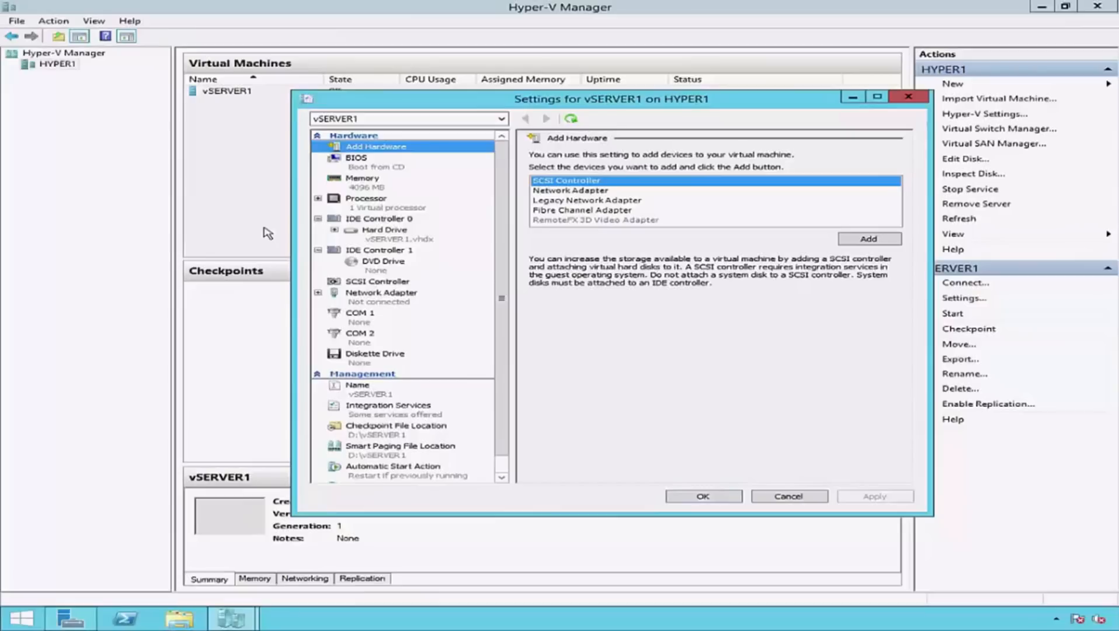
{"action": "left_click", "coordinate": [425, 219]}
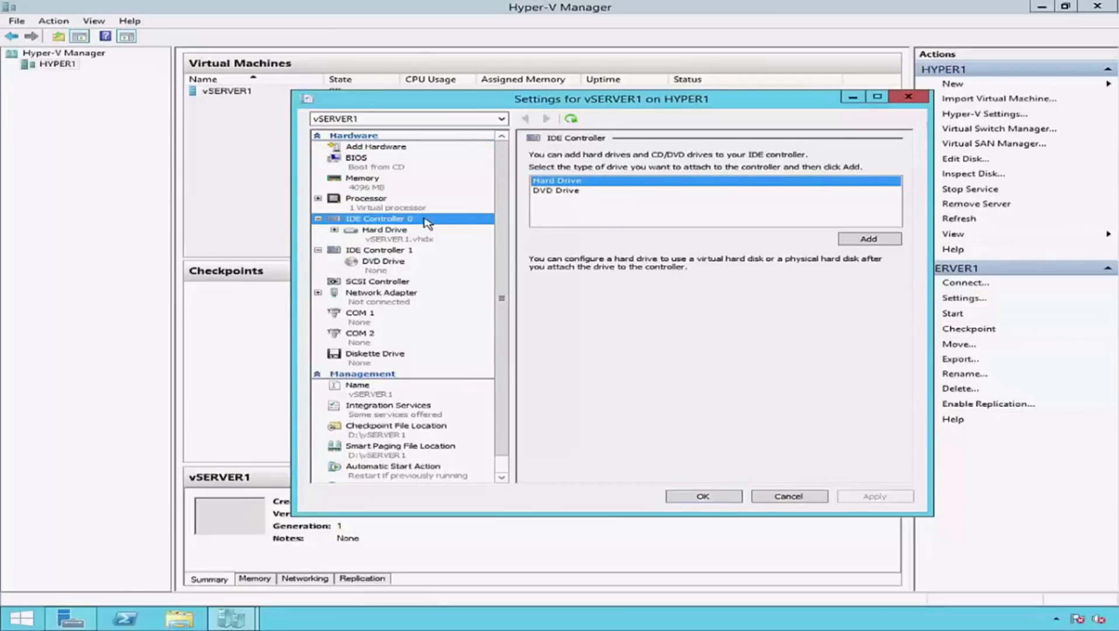
{"action": "left_click", "coordinate": [535, 192]}
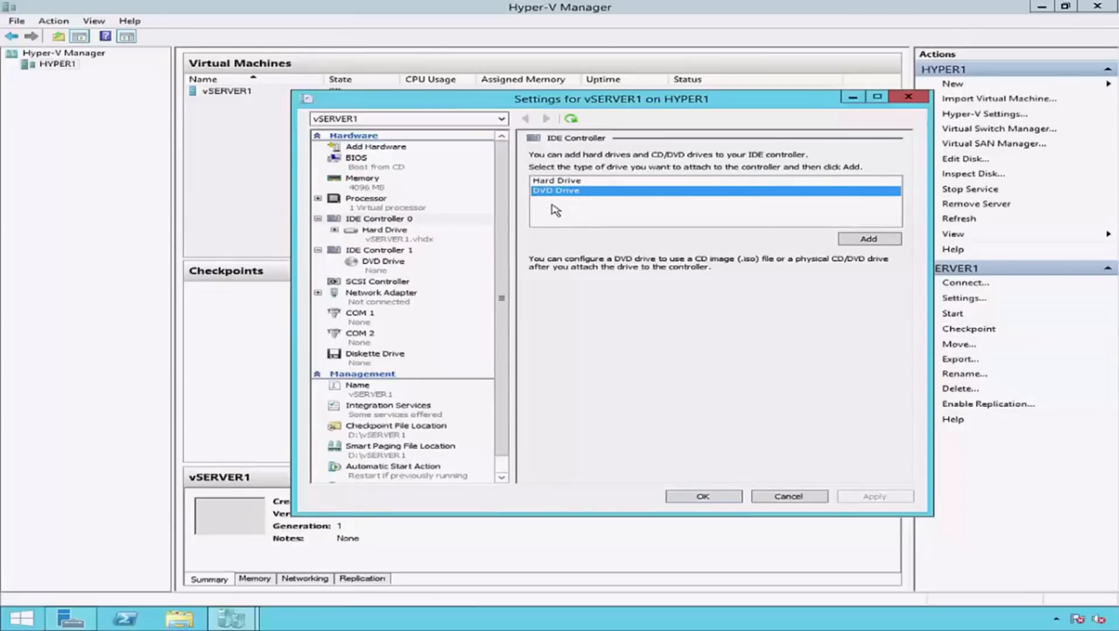
{"action": "left_click", "coordinate": [353, 241]}
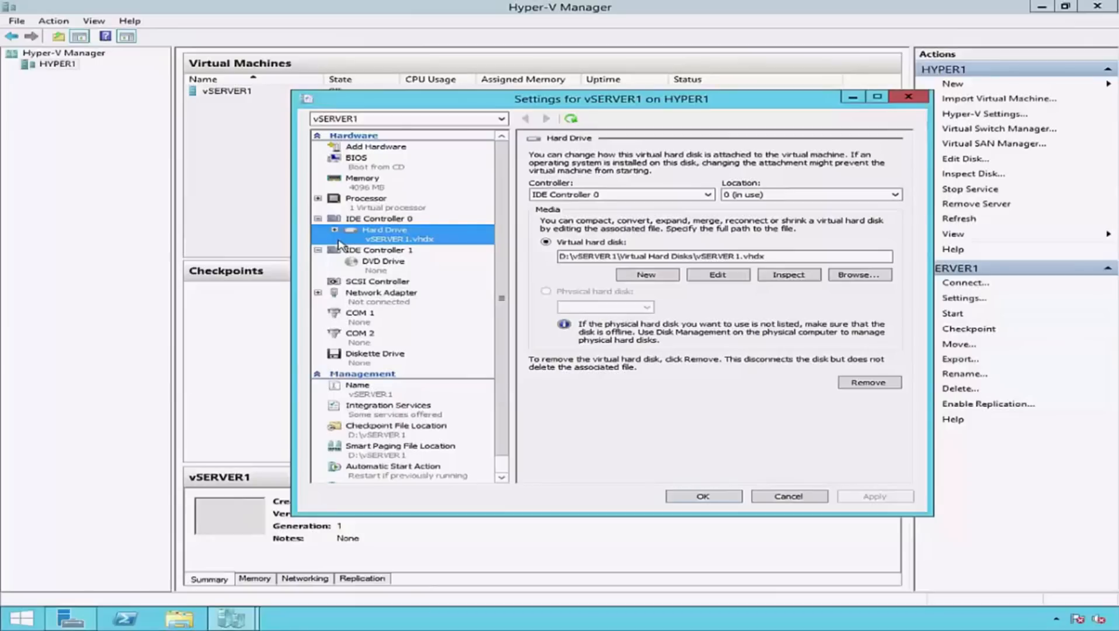
{"action": "left_click", "coordinate": [341, 270]}
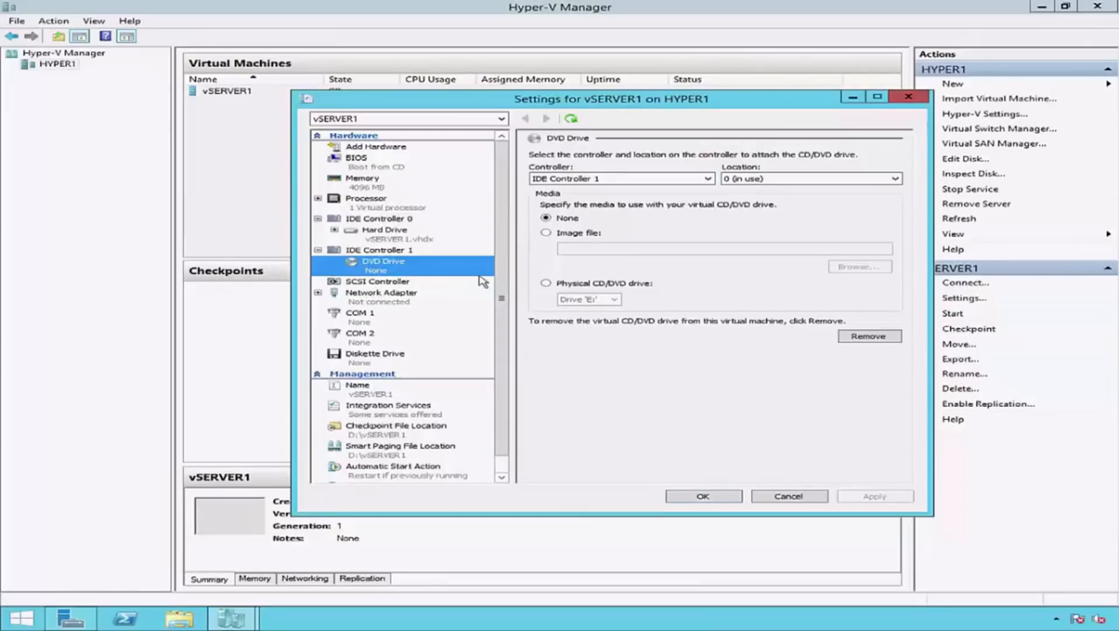
{"action": "left_click", "coordinate": [546, 283]}
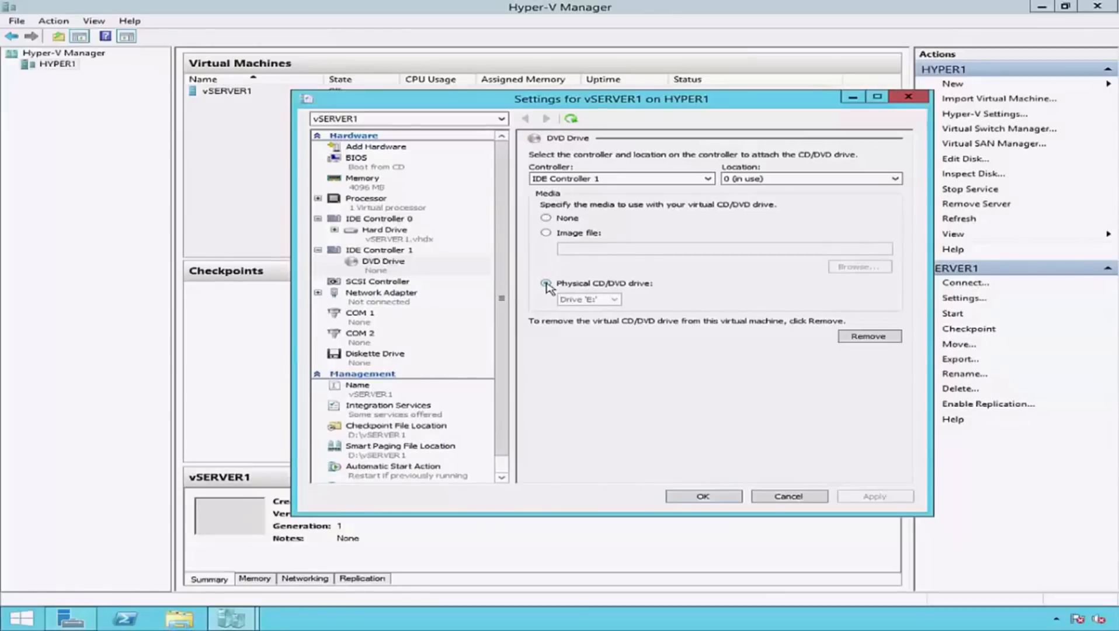
{"action": "left_click", "coordinate": [613, 300]}
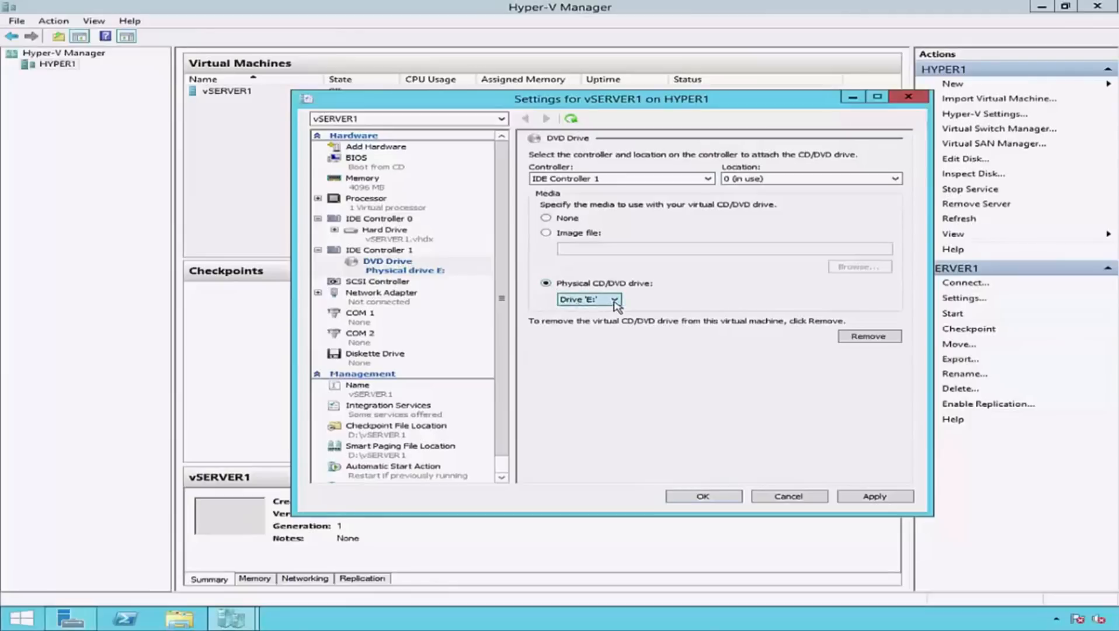
{"action": "left_click", "coordinate": [583, 307]}
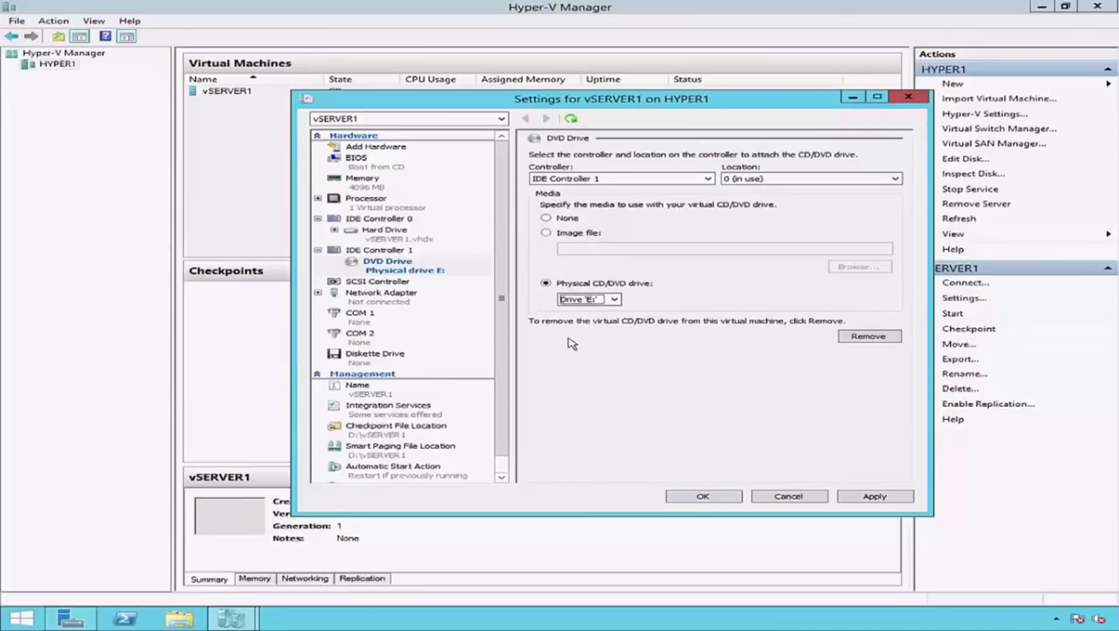
{"action": "left_click", "coordinate": [717, 500]}
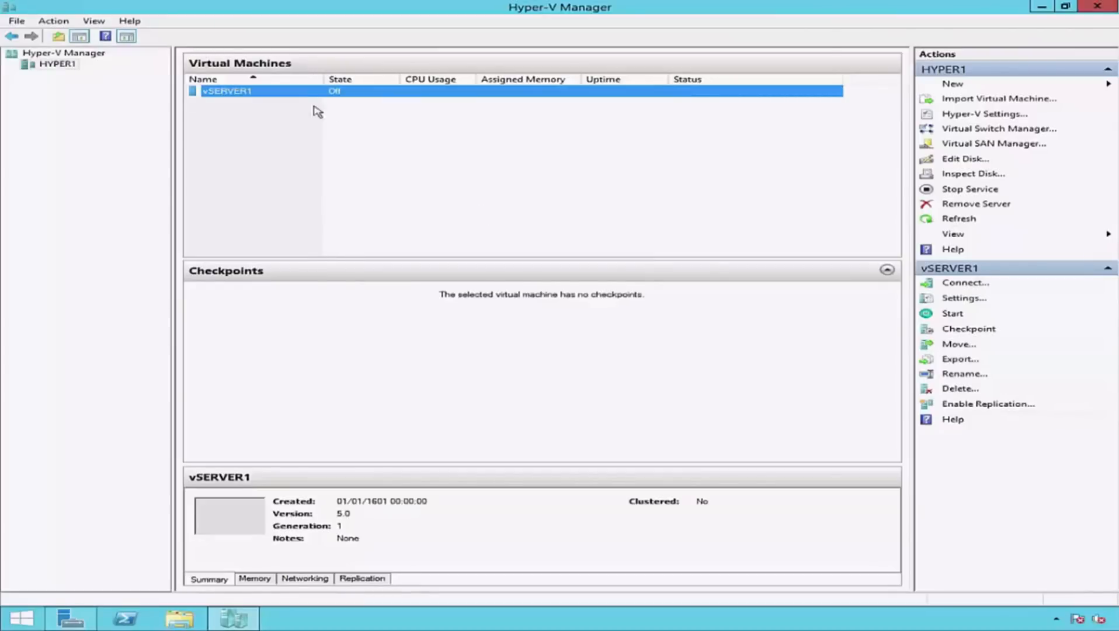
Connect to vSERVER1 and start it with the physical DVD drive attached
{"action": "double_click", "coordinate": [295, 92]}
{"action": "left_click", "coordinate": [275, 89]}
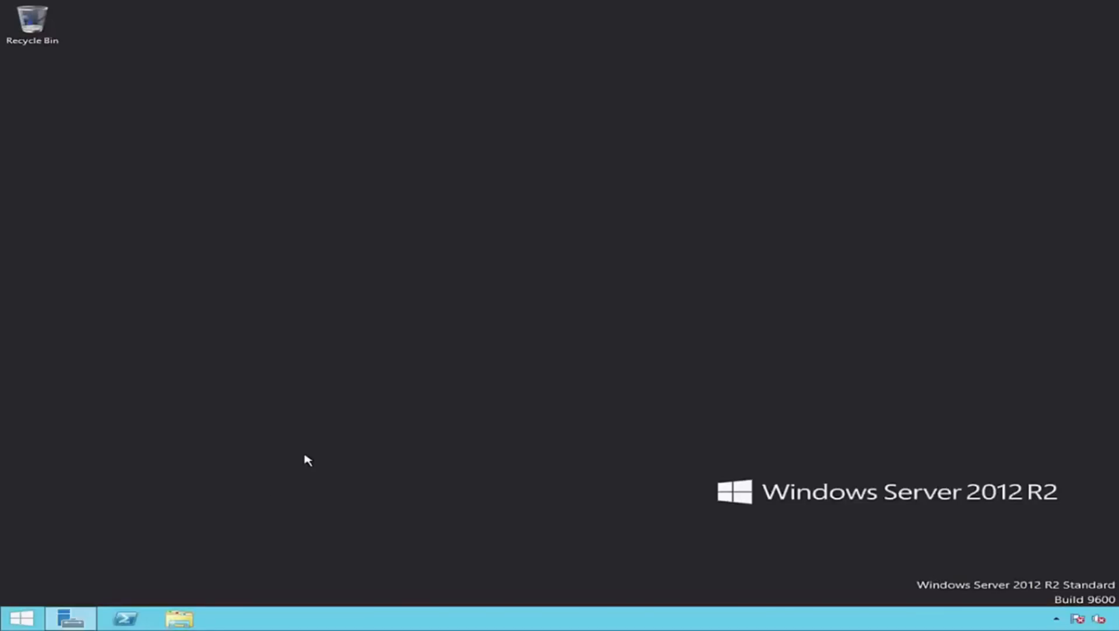
Check DVD RW Drive (E:) in File Explorer and locate the Windows Server ISO file on VirtualMachines (D:), closing the window when done
{"action": "left_click", "coordinate": [181, 617]}
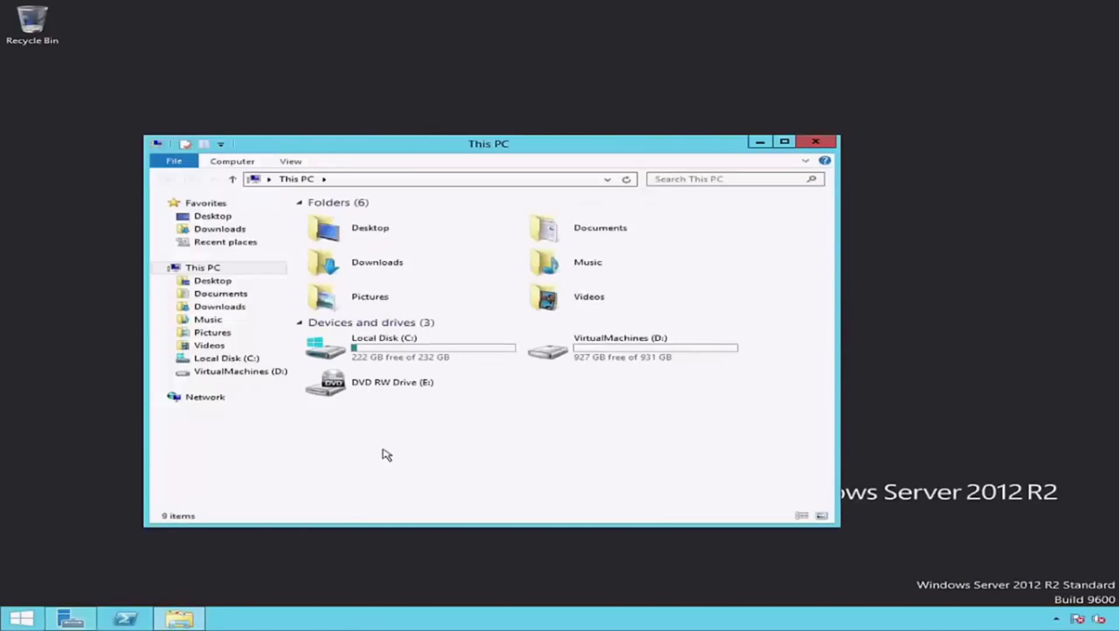
{"action": "left_click", "coordinate": [459, 383]}
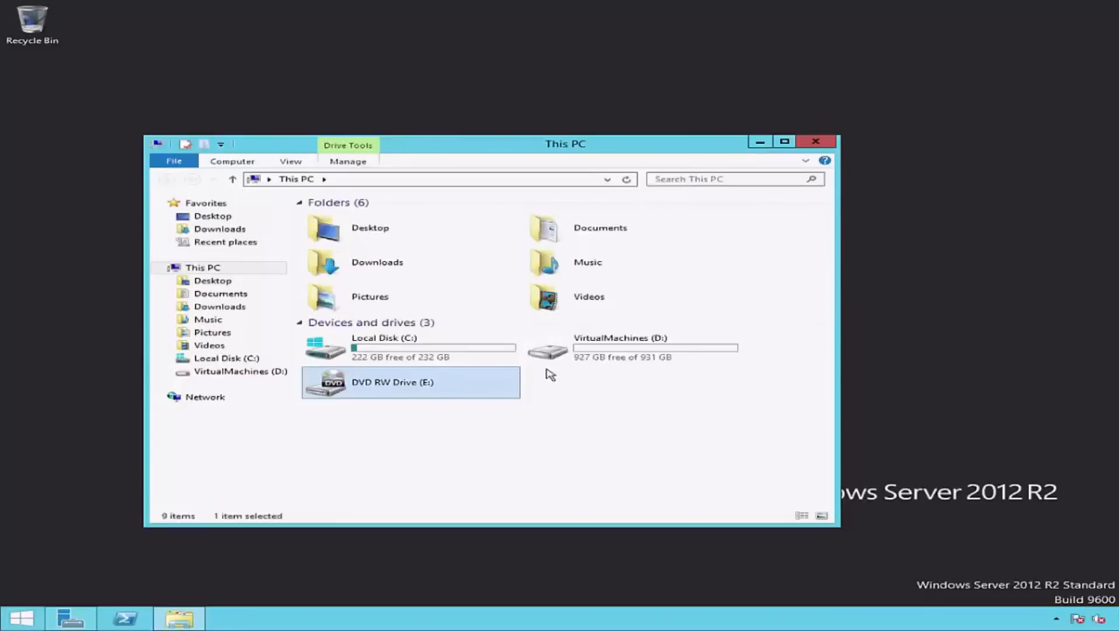
{"action": "double_click", "coordinate": [680, 343]}
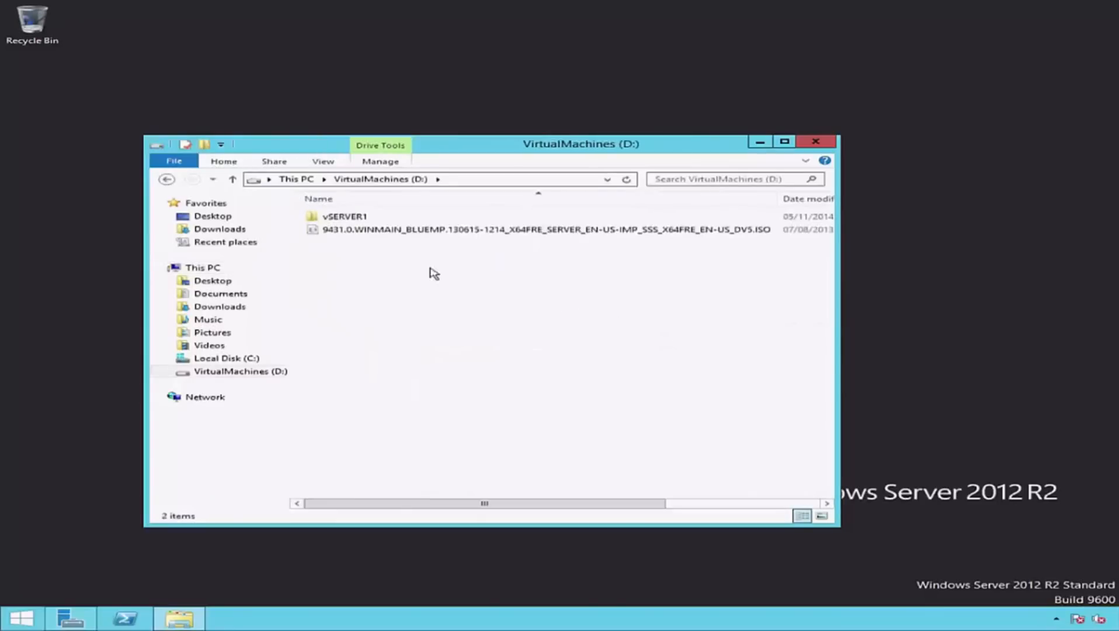
{"action": "left_click", "coordinate": [341, 231]}
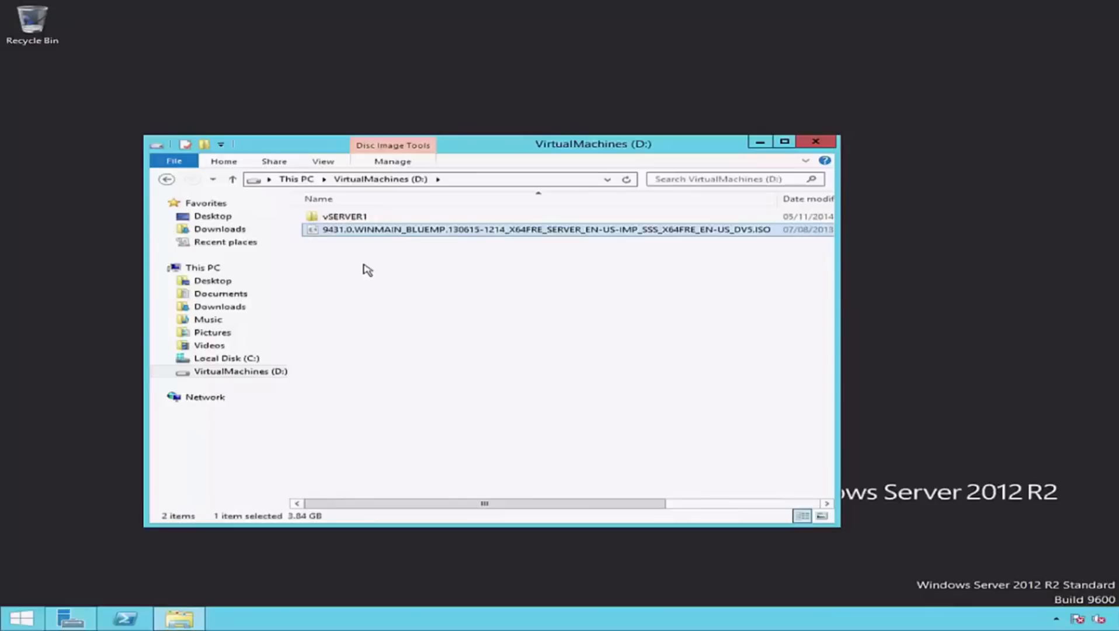
{"action": "left_click", "coordinate": [815, 142]}
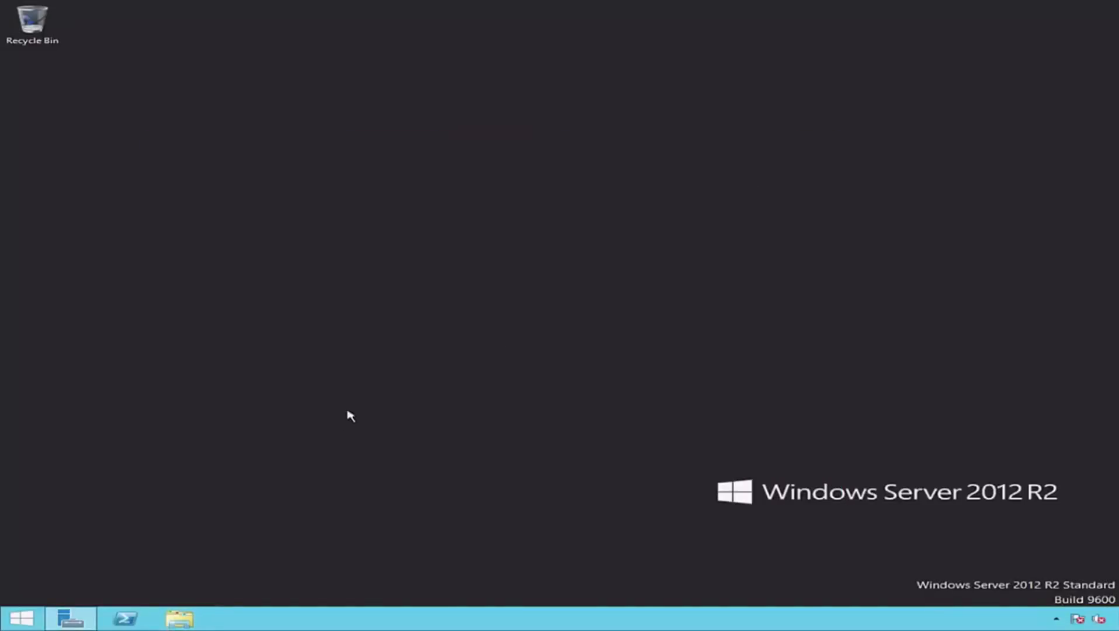
Switch to Server Manager and open Hyper-V Manager
{"action": "left_click", "coordinate": [79, 617]}
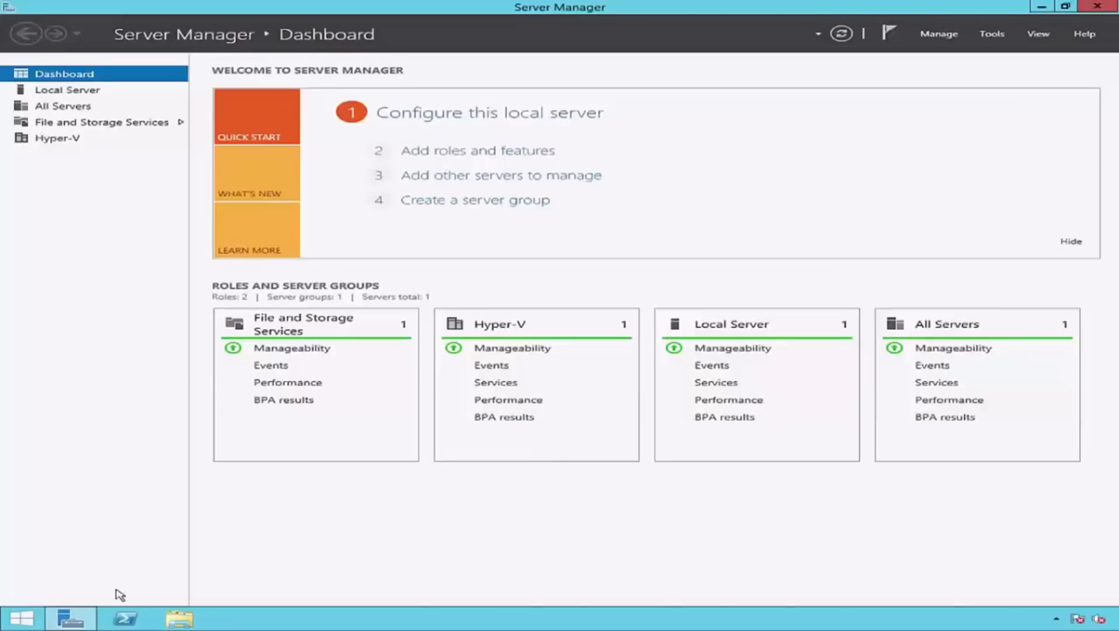
{"action": "left_click", "coordinate": [991, 34]}
{"action": "left_click", "coordinate": [868, 108]}
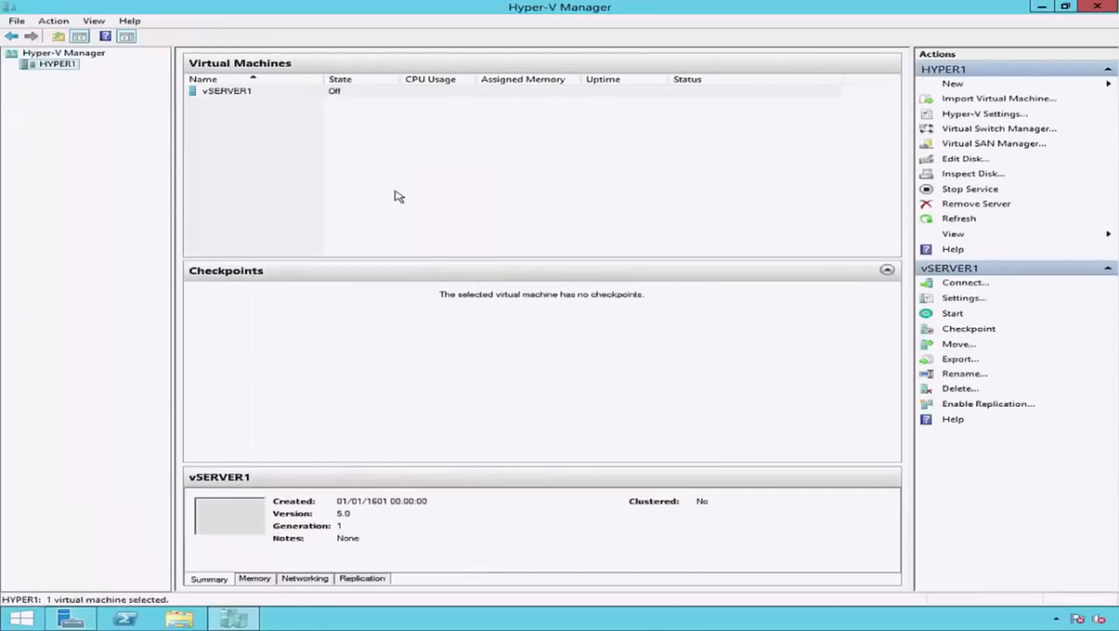
Set vSERVER1's DVD drive on IDE Controller 1 to use the 9431.0.WINMAIN_BLUEMP image file from VirtualMachines (D:), and save the settings
{"action": "left_click", "coordinate": [284, 95]}
{"action": "right_click", "coordinate": [284, 95]}
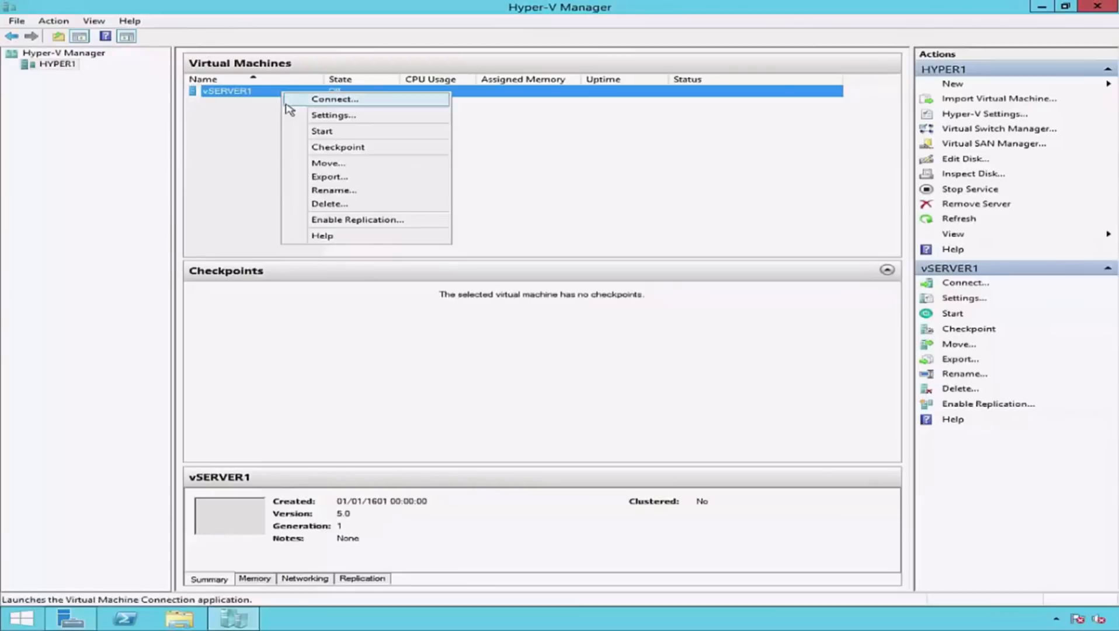
{"action": "left_click", "coordinate": [293, 115]}
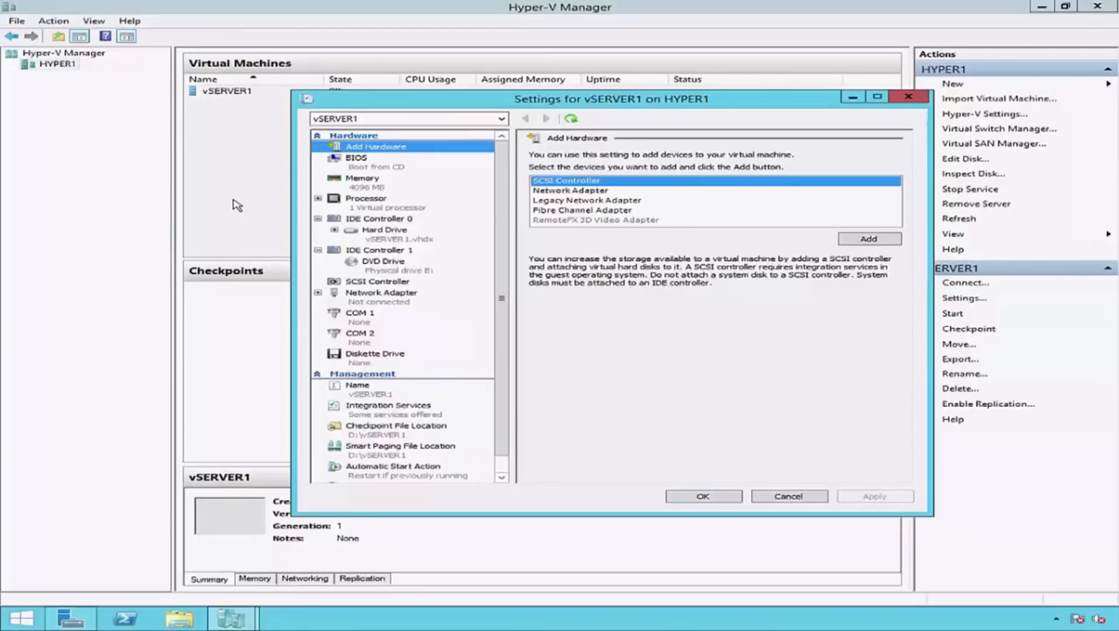
{"action": "left_click", "coordinate": [330, 268]}
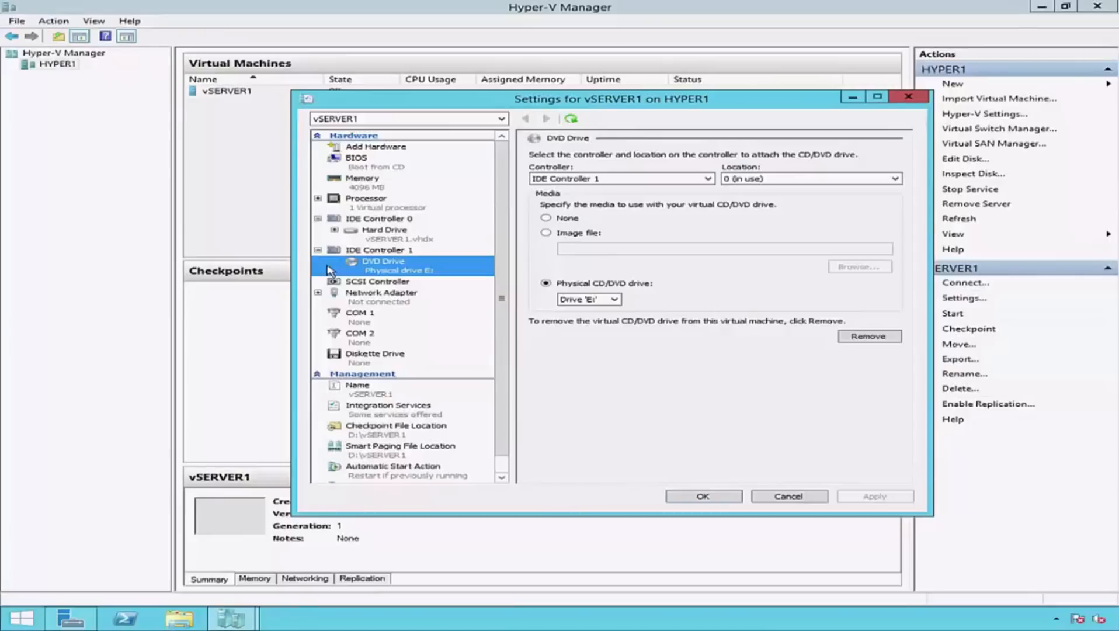
{"action": "left_click", "coordinate": [545, 233]}
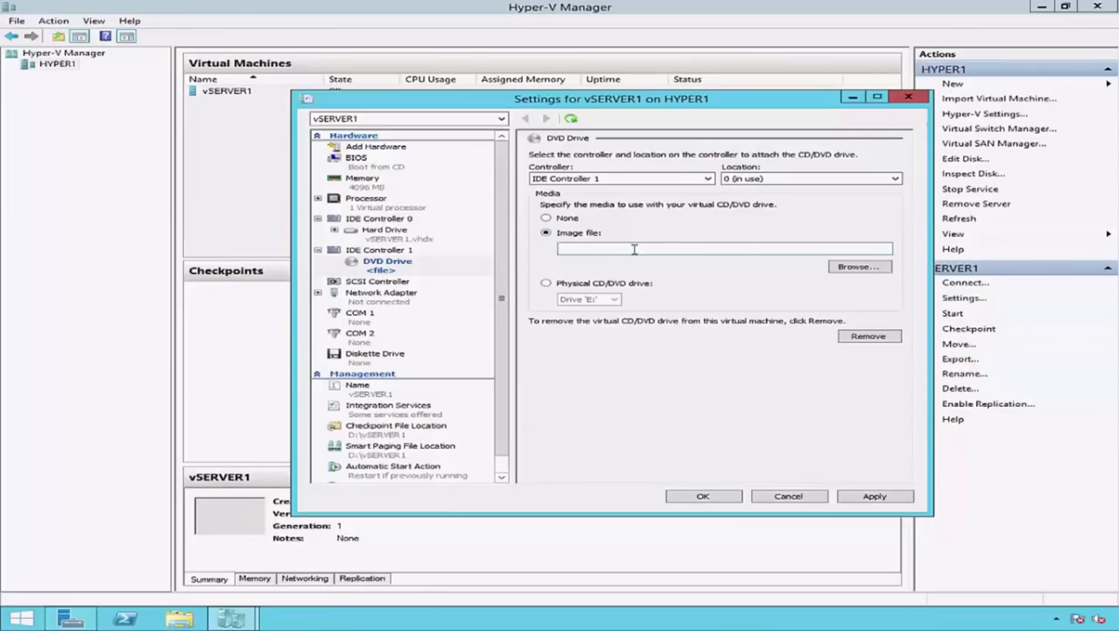
{"action": "left_click", "coordinate": [883, 270]}
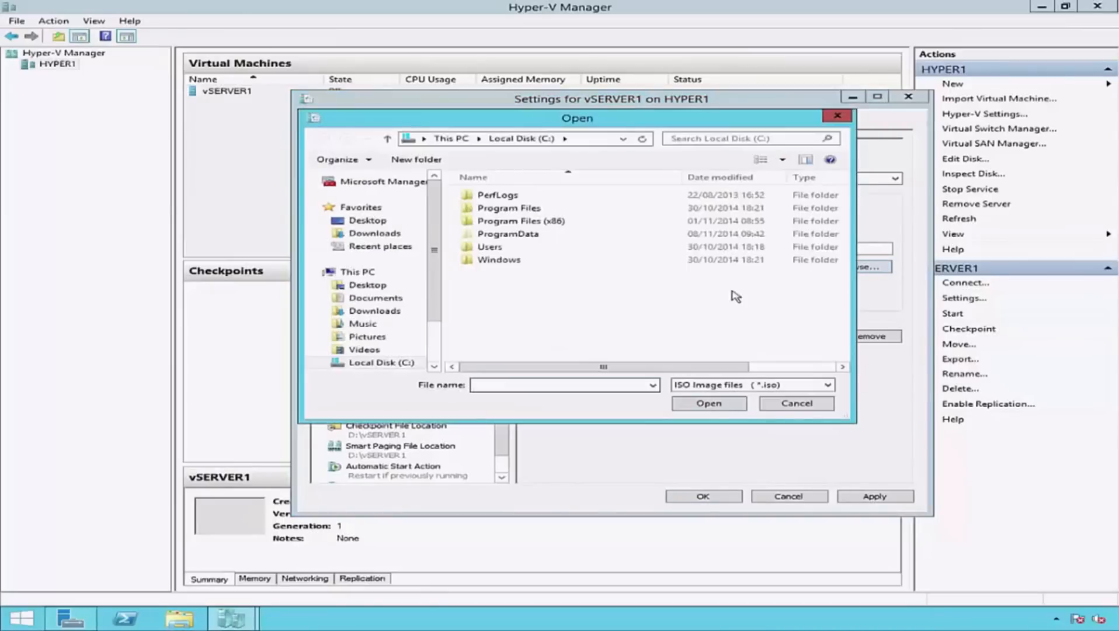
{"action": "left_click_drag", "start_coordinate": [434, 295], "coordinate": [431, 339]}
{"action": "left_click", "coordinate": [398, 318]}
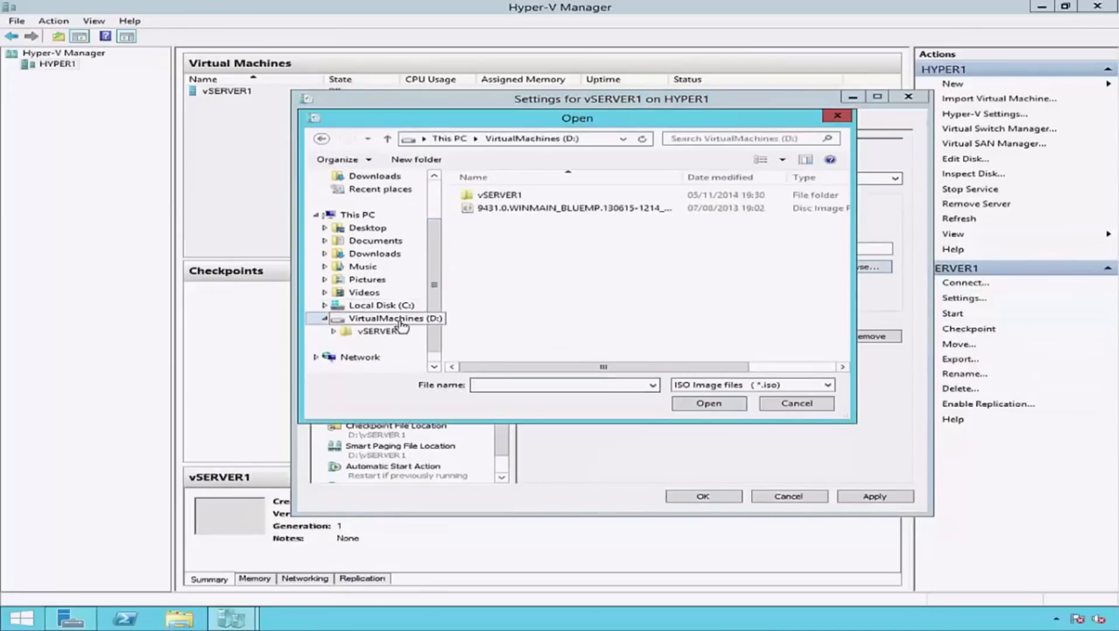
{"action": "double_click", "coordinate": [495, 209]}
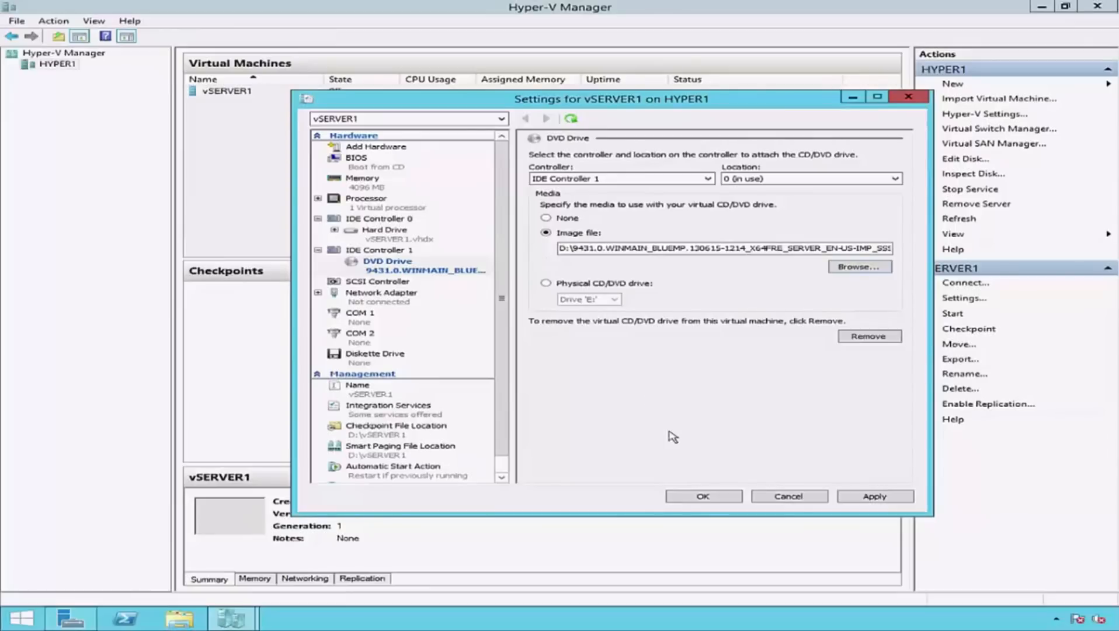
{"action": "left_click", "coordinate": [719, 498]}
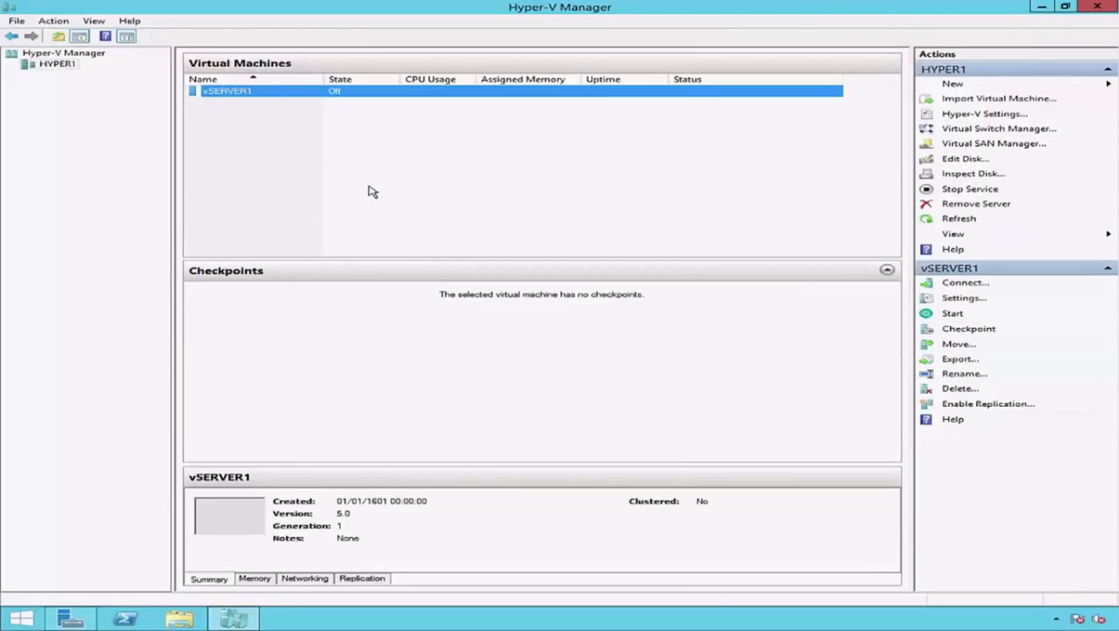
Connect to vSERVER1 and start it with the ISO image file attached
{"action": "double_click", "coordinate": [296, 93]}
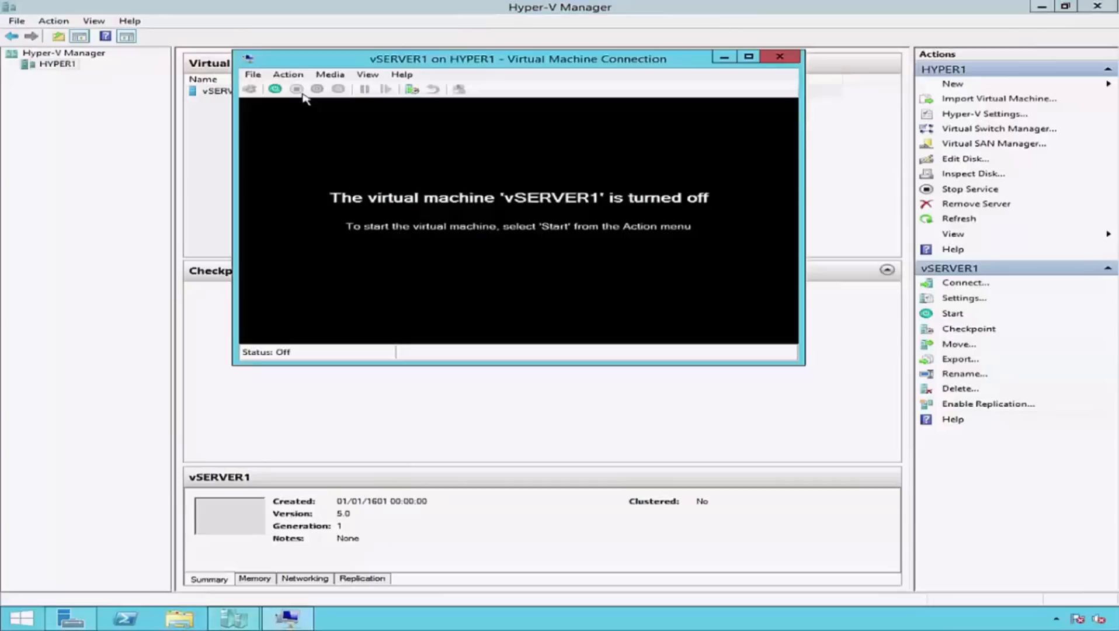
{"action": "left_click", "coordinate": [274, 89]}
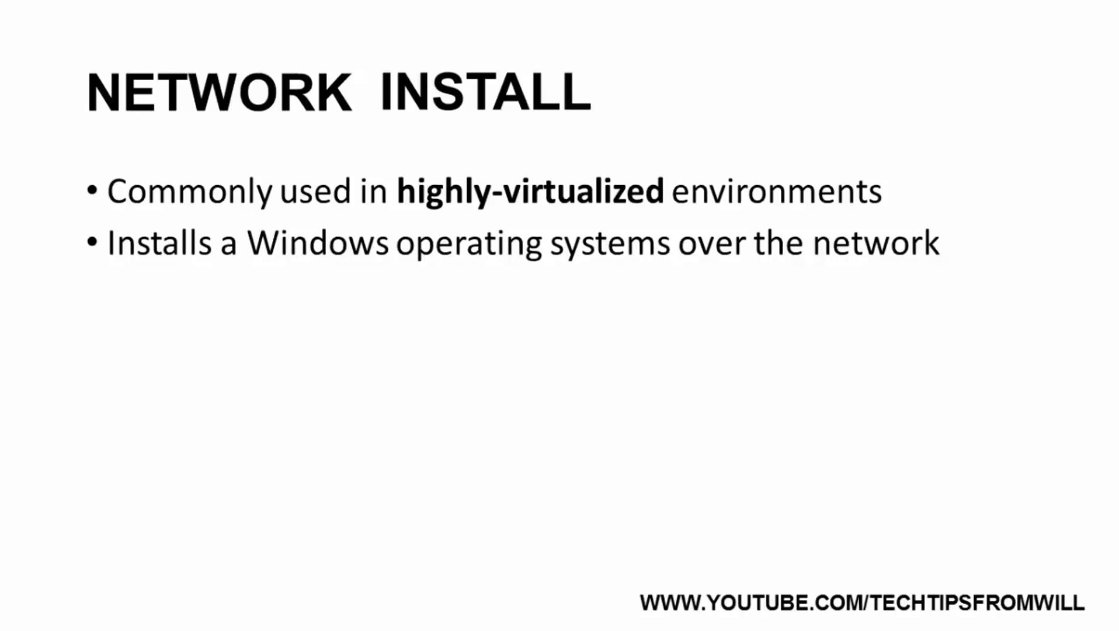
{"action": "key", "text": "Right"}
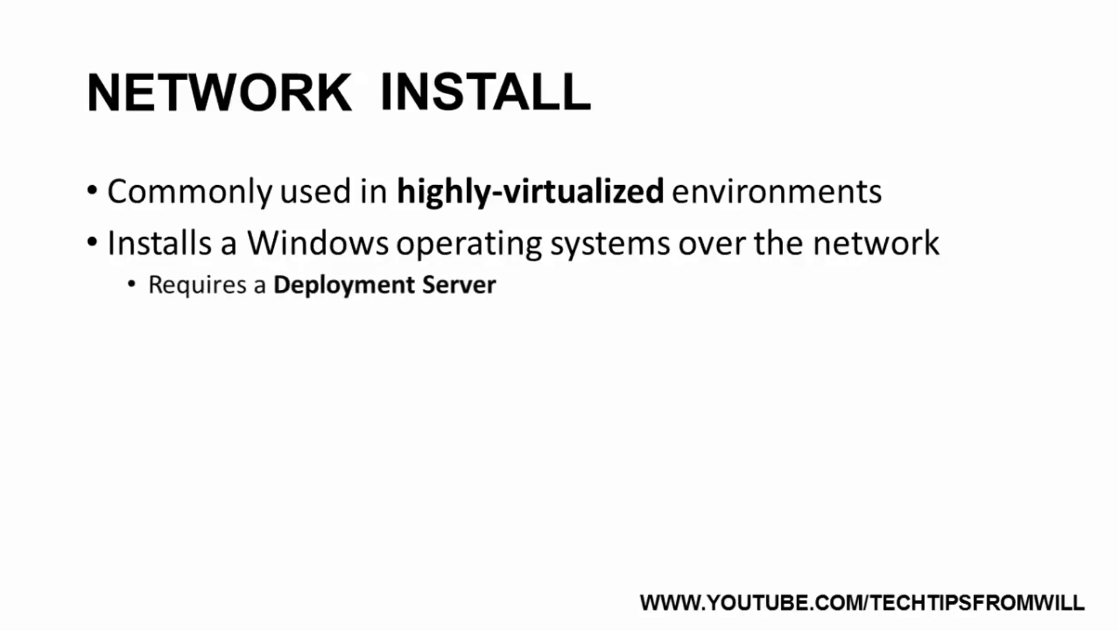
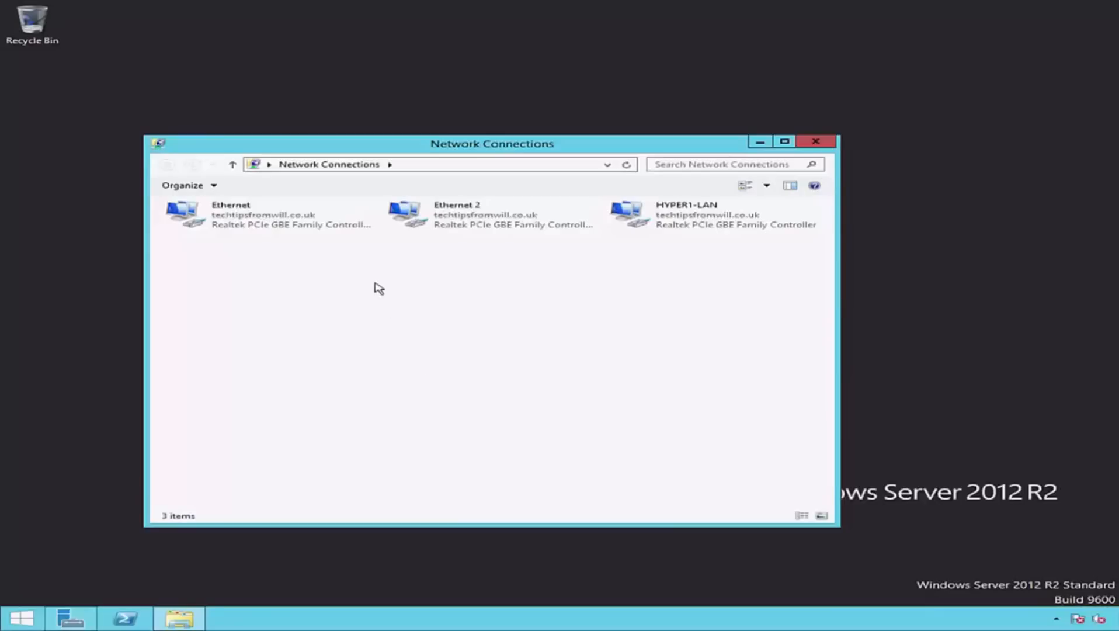
Examine the Ethernet, Ethernet 2 and HYPER1-LAN adapters in Network Connections, closing the window when done
{"action": "left_click", "coordinate": [338, 215]}
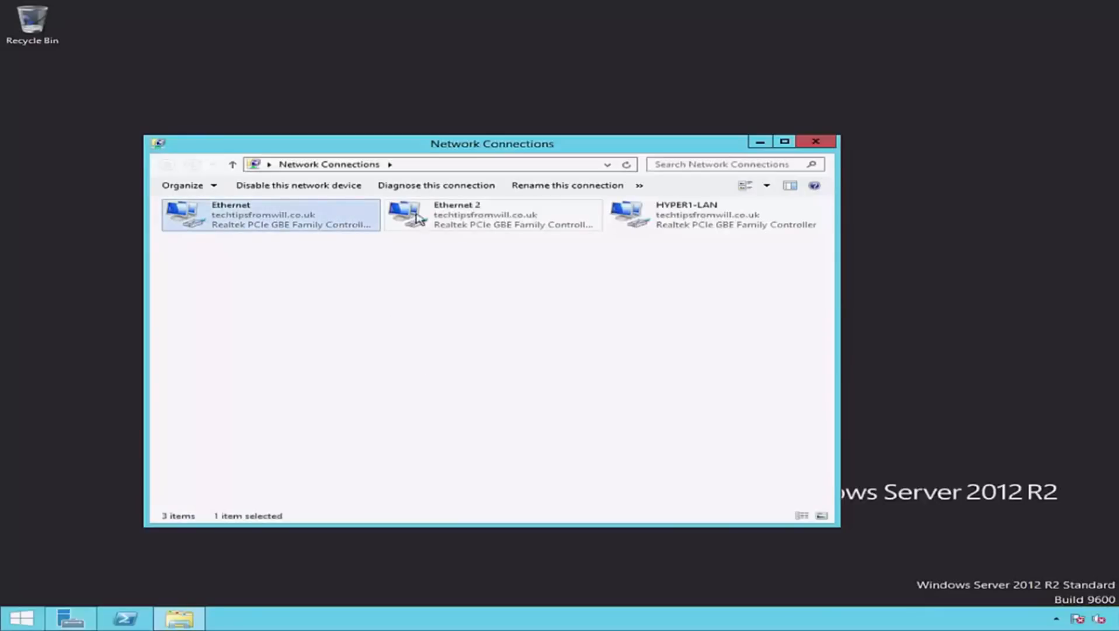
{"action": "left_click", "coordinate": [559, 217]}
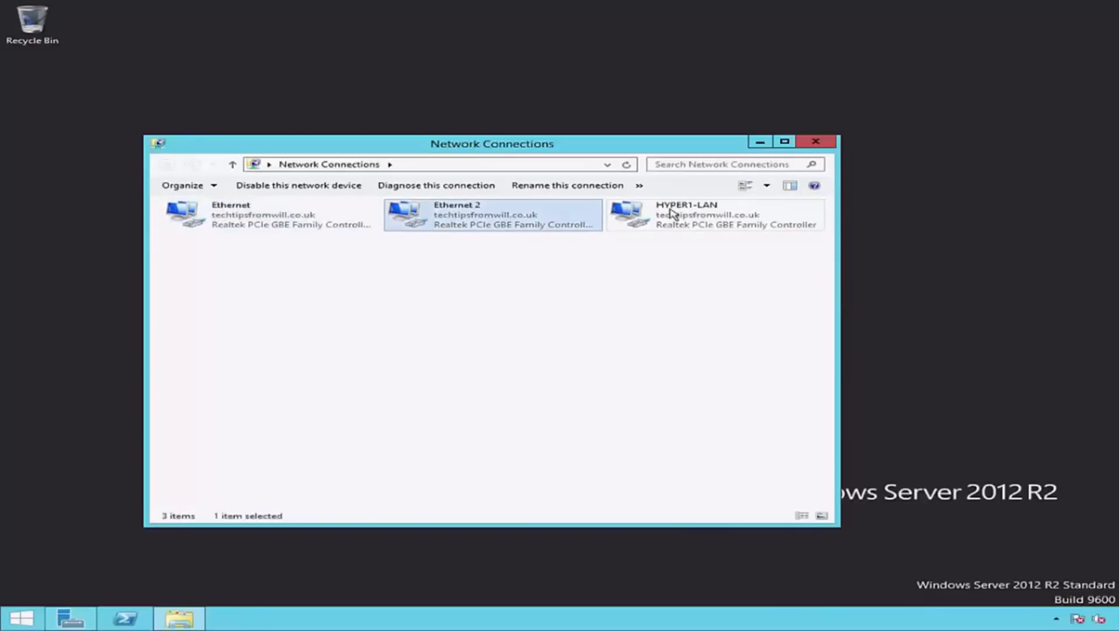
{"action": "left_click", "coordinate": [781, 217]}
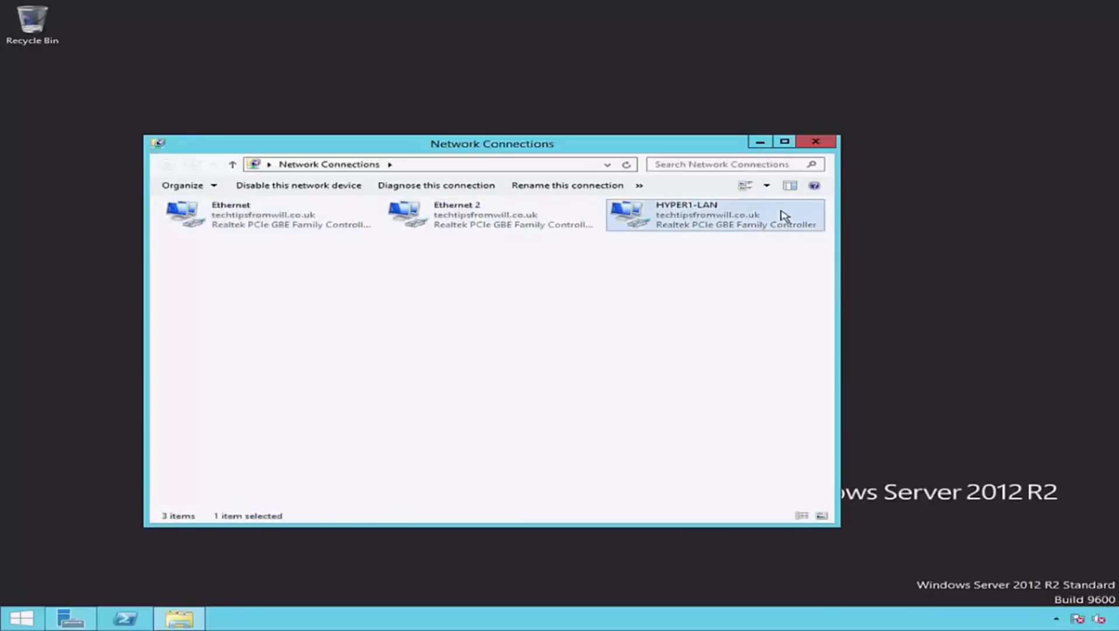
{"action": "left_click", "coordinate": [538, 324]}
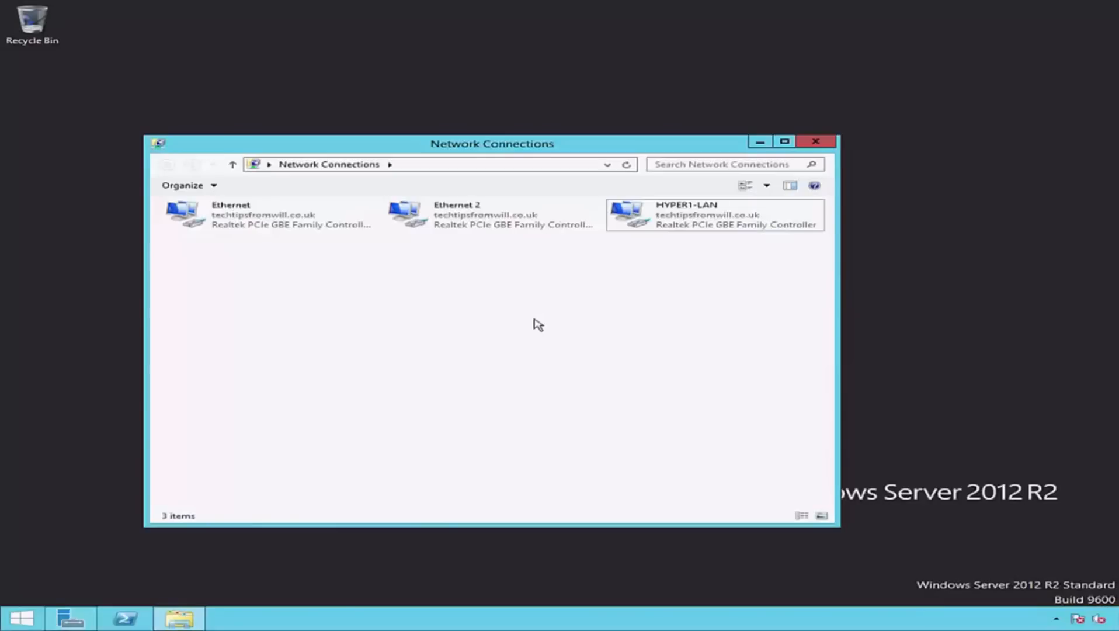
{"action": "left_click", "coordinate": [777, 213]}
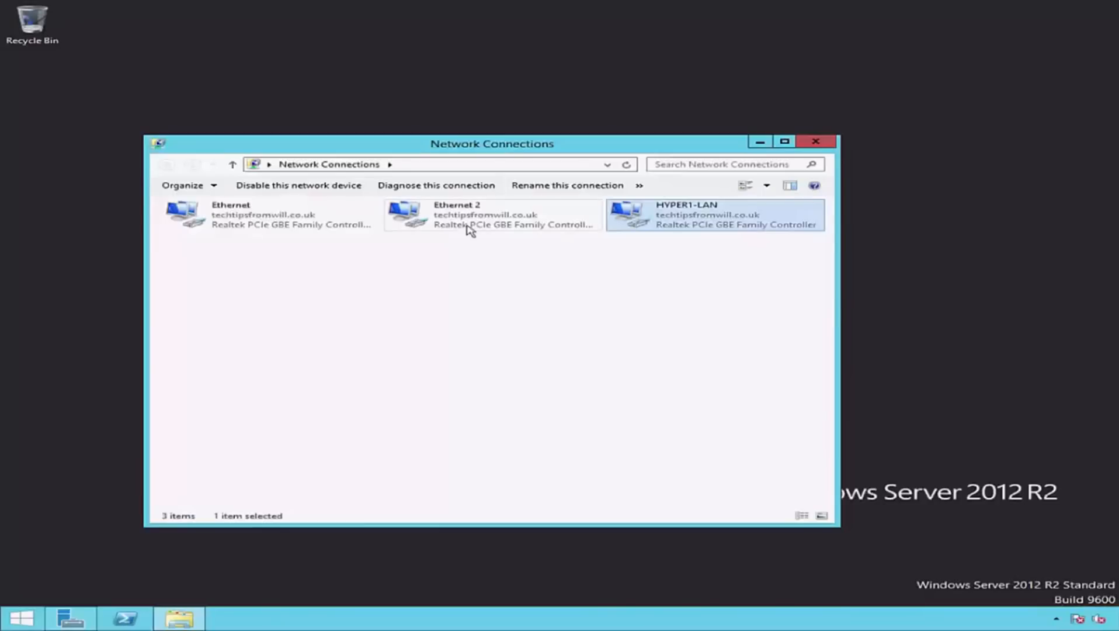
{"action": "left_click", "coordinate": [349, 202]}
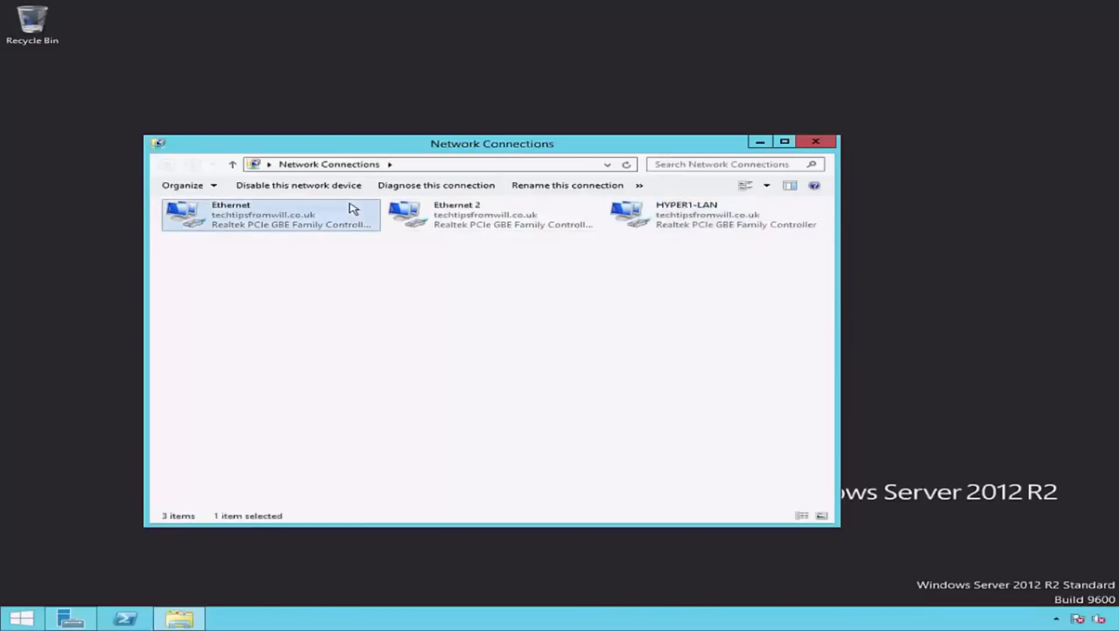
{"action": "left_click", "coordinate": [568, 204]}
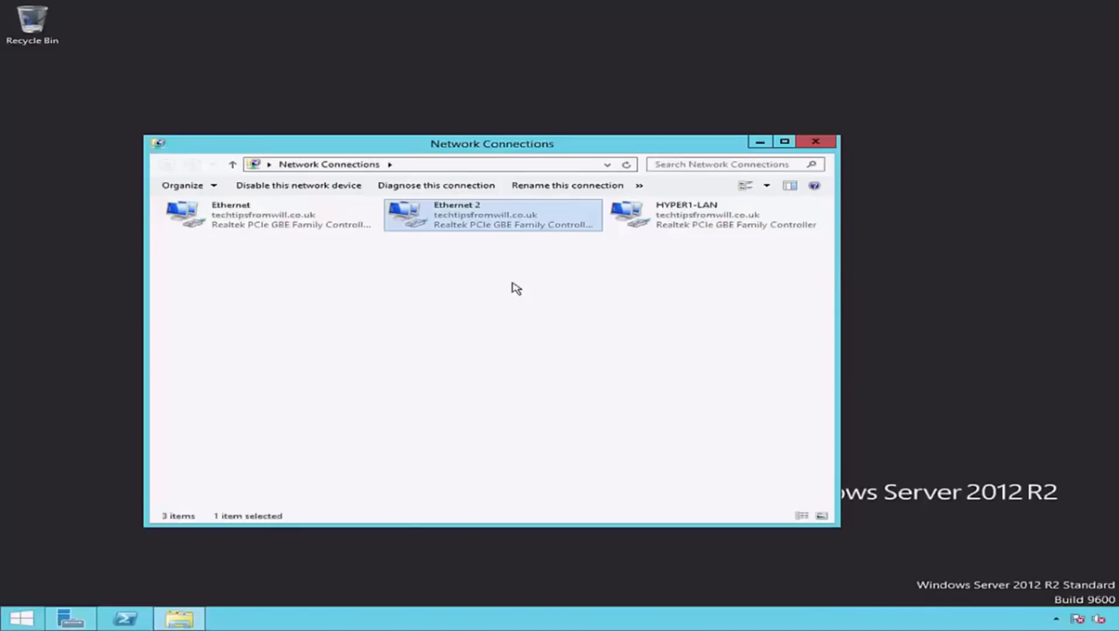
{"action": "left_click", "coordinate": [816, 142]}
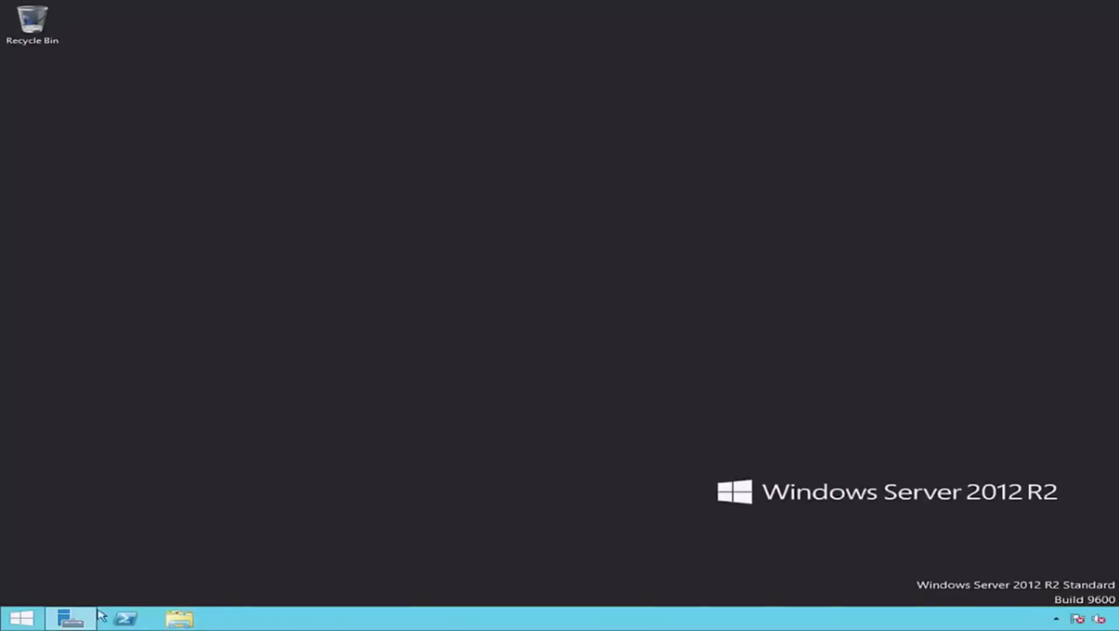
Switch to Server Manager, open Hyper-V Manager, and bring up the Virtual Switch Manager for HYPER1
{"action": "left_click", "coordinate": [64, 618]}
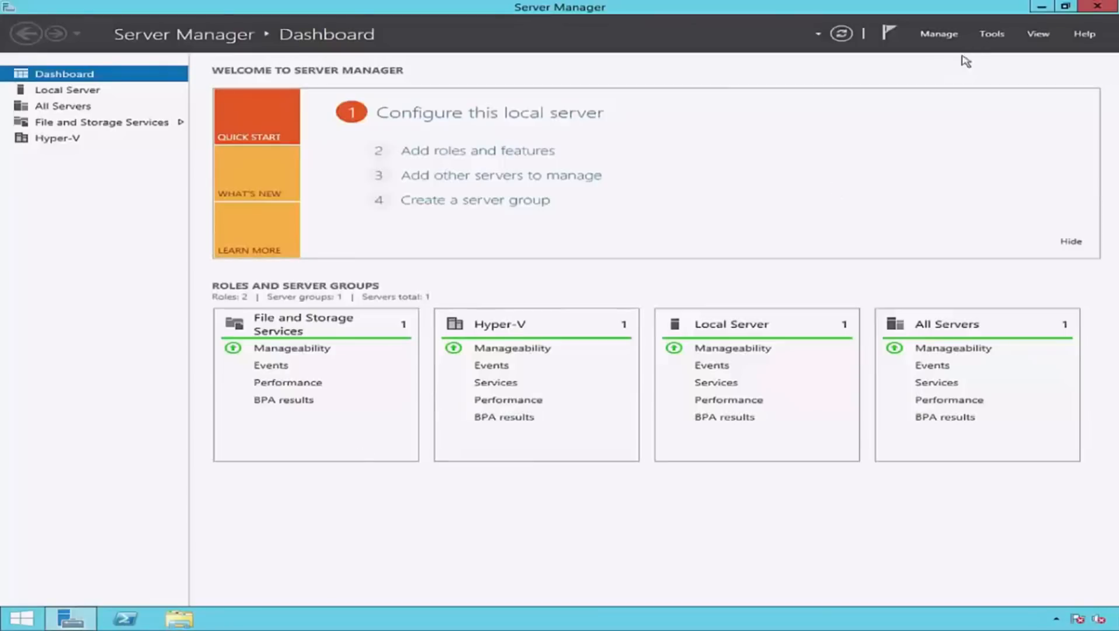
{"action": "left_click", "coordinate": [985, 36]}
{"action": "left_click", "coordinate": [878, 106]}
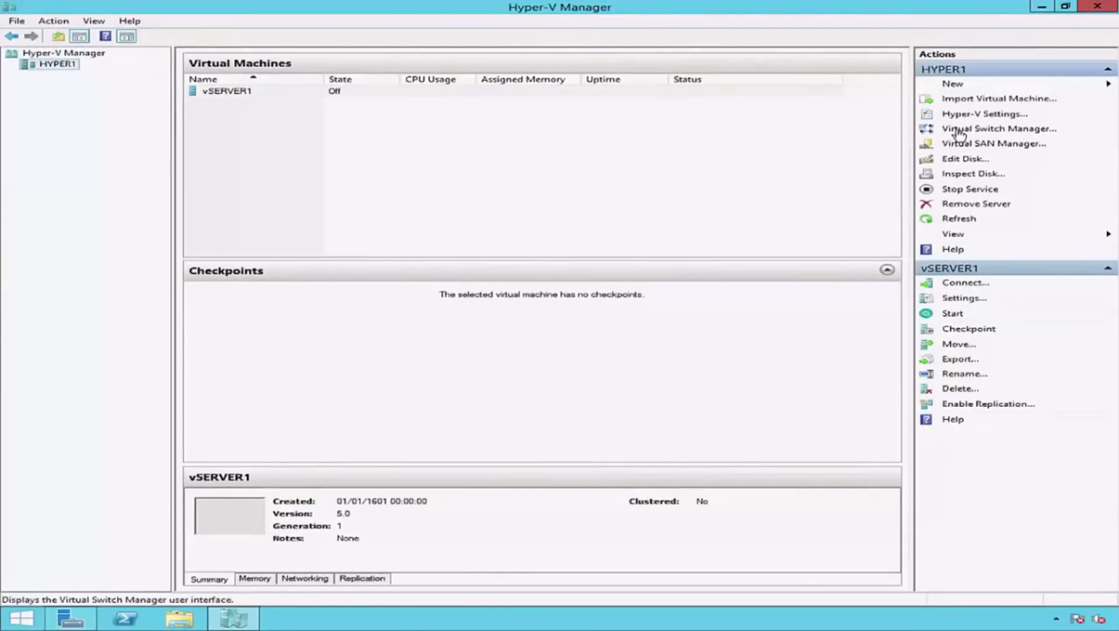
{"action": "left_click", "coordinate": [938, 133]}
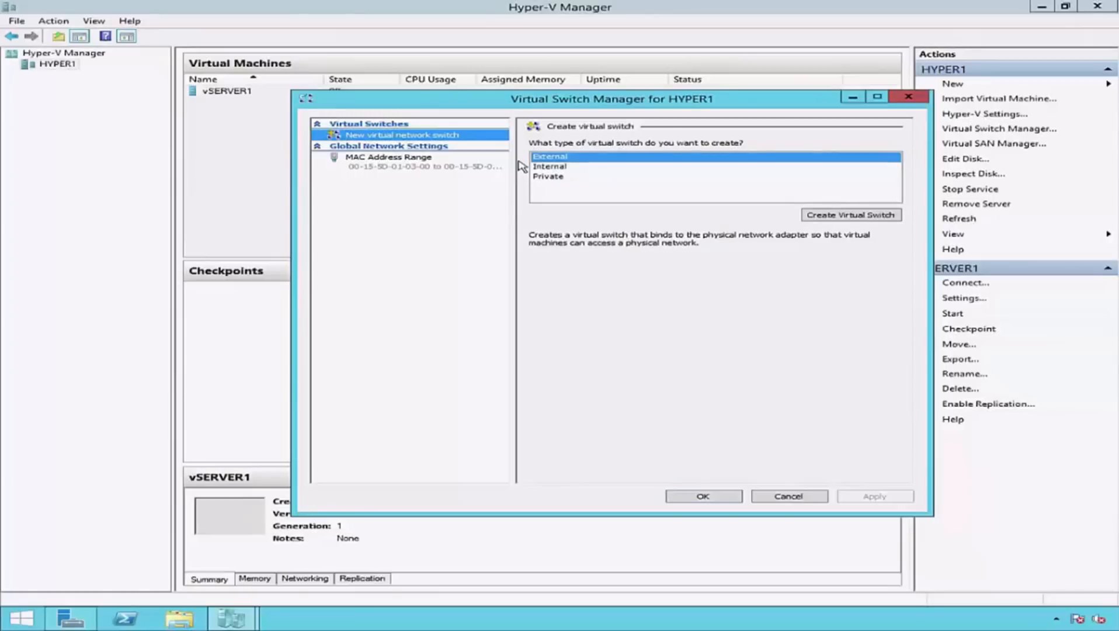
Review the descriptions of the Internal, Private and External virtual switch types, leaving External selected
{"action": "left_click", "coordinate": [536, 168]}
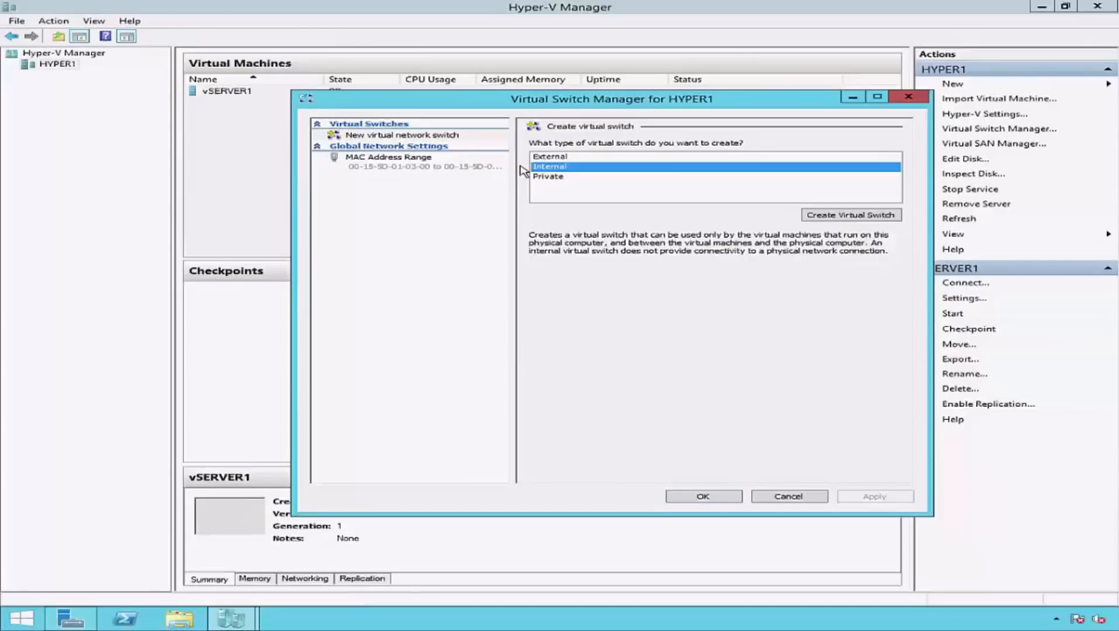
{"action": "left_click", "coordinate": [537, 177]}
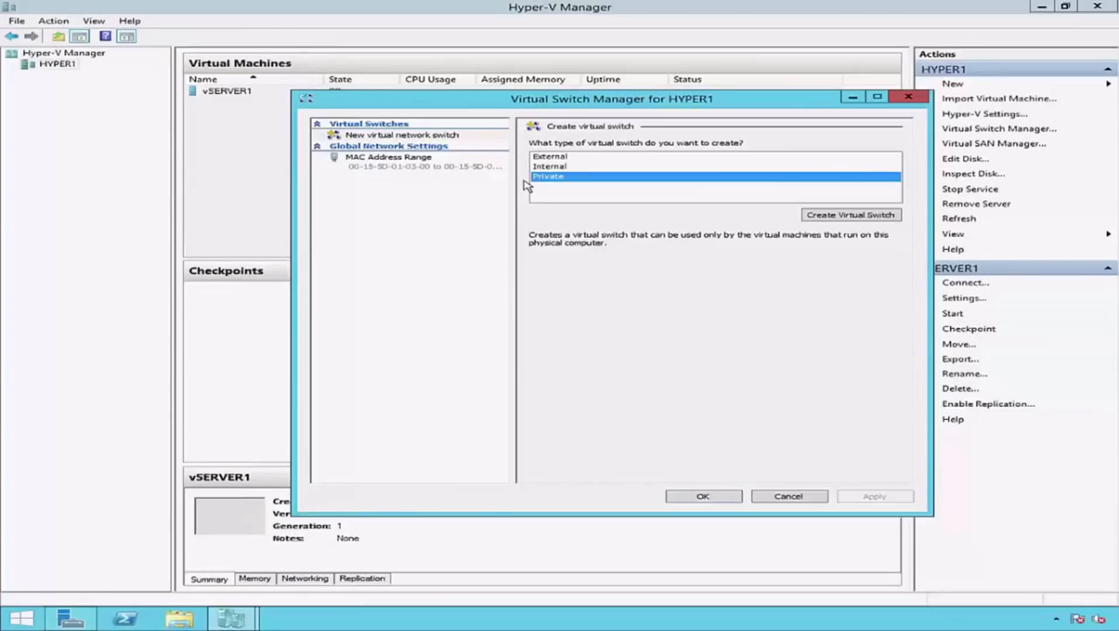
{"action": "left_click", "coordinate": [536, 157]}
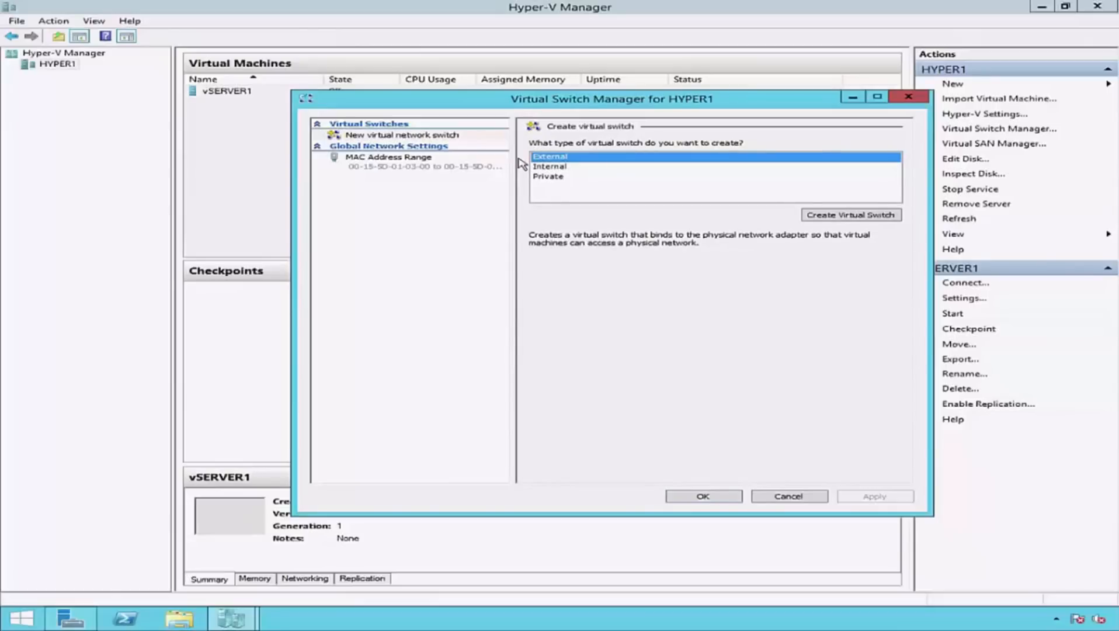
Create an external virtual switch and name it vSERVER1_NIC
{"action": "left_click", "coordinate": [887, 220]}
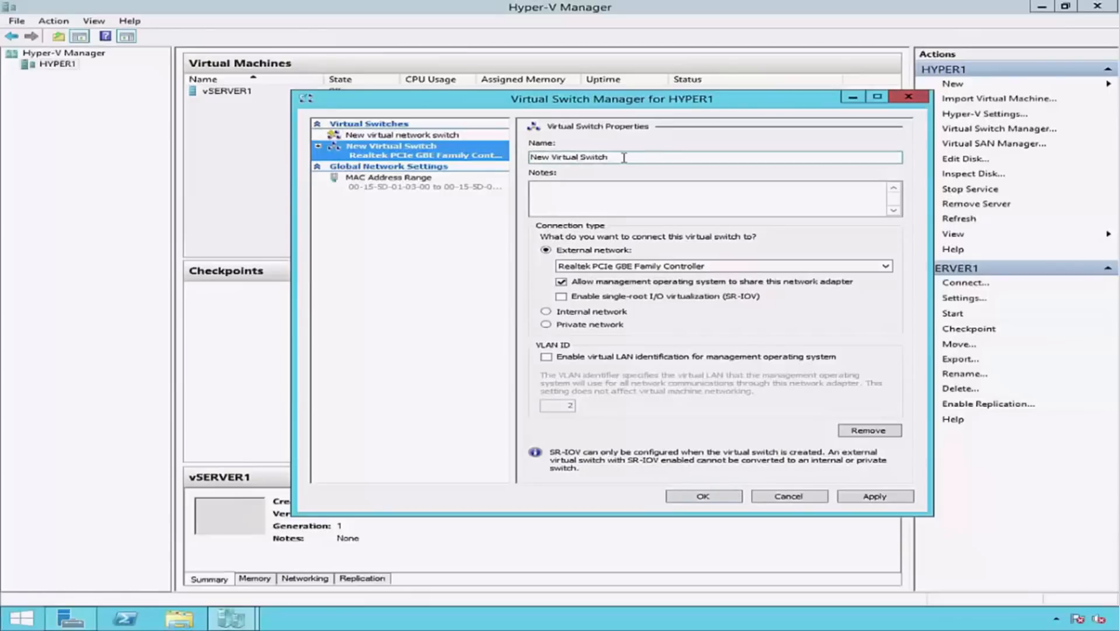
{"action": "left_click_drag", "start_coordinate": [623, 157], "coordinate": [535, 161]}
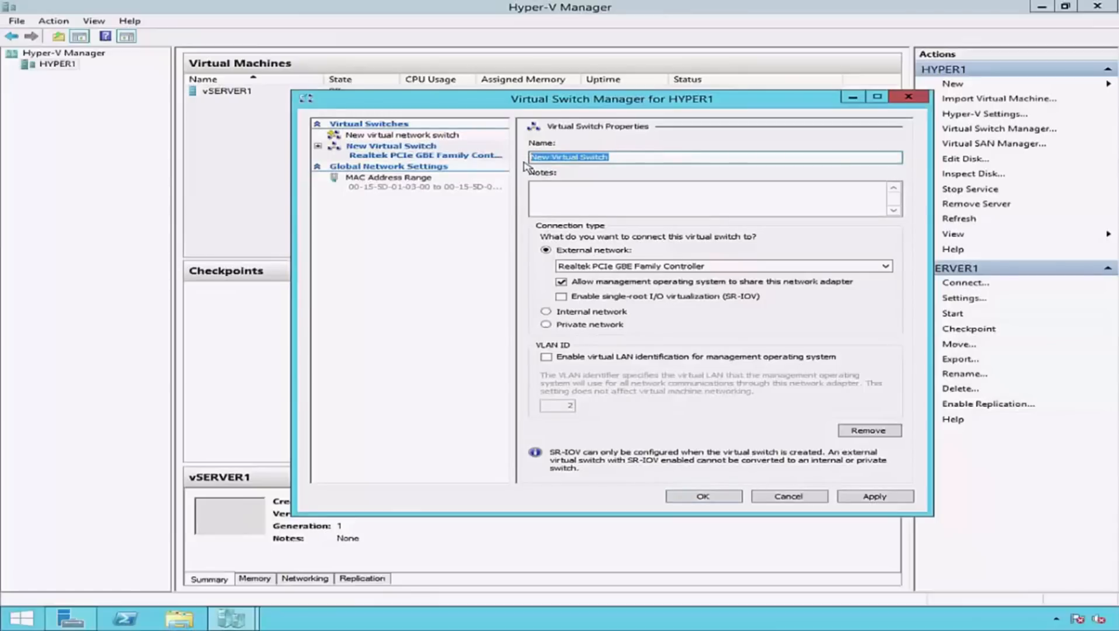
{"action": "key", "text": "BackSpace"}
{"action": "type", "text": "v"}
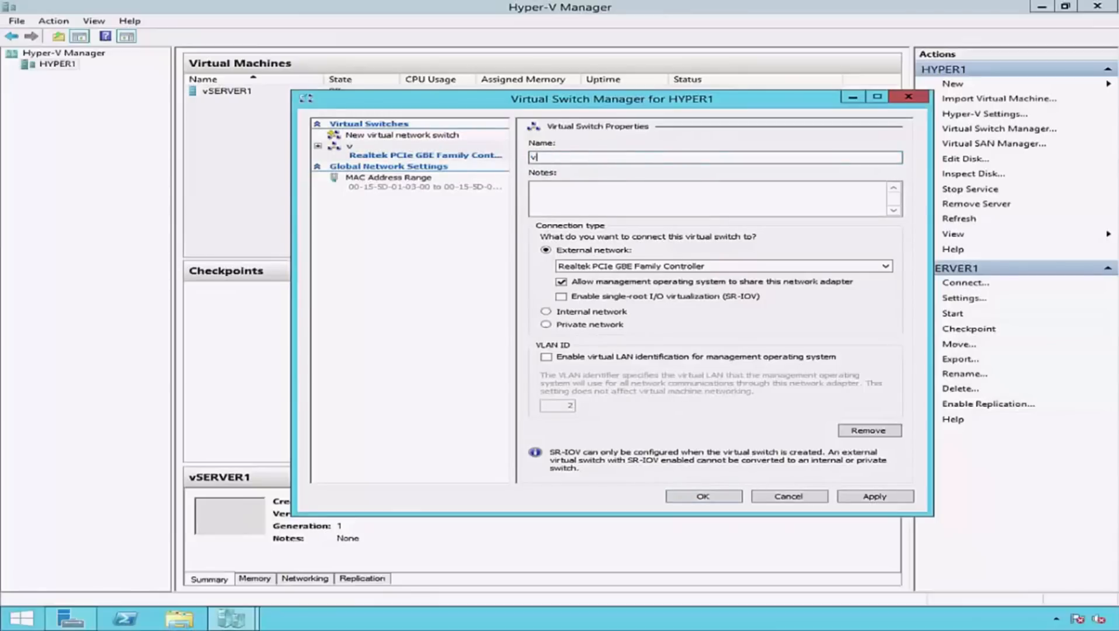
{"action": "type", "text": "SERVER1_NIC"}
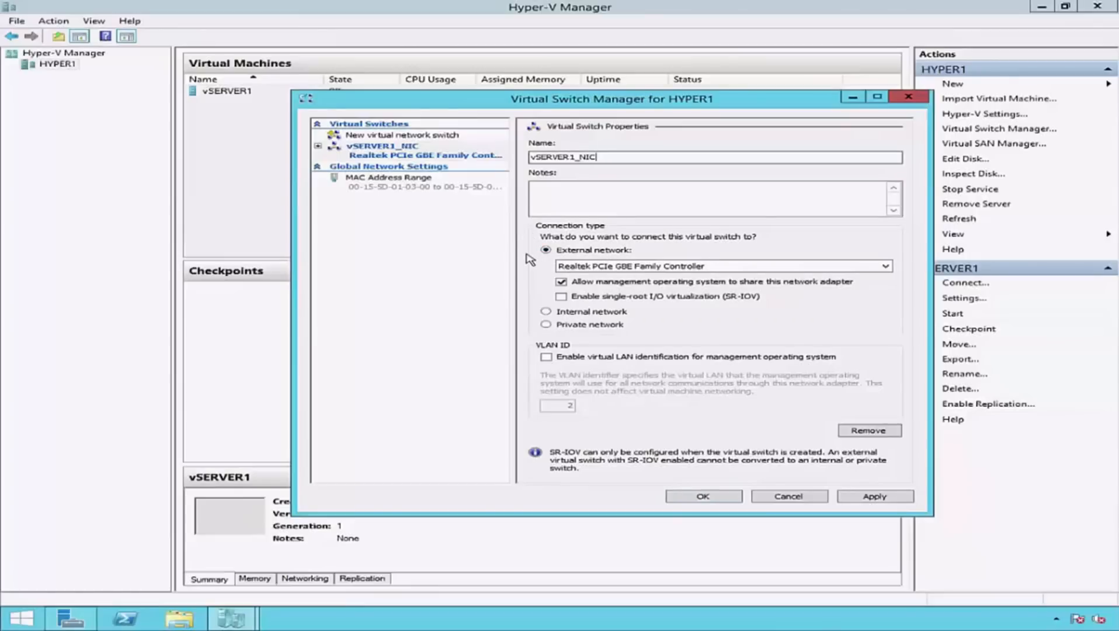
Bind the vSERVER1_NIC switch to Realtek PCIe GBE Family Controller #3 and apply the networking changes
{"action": "left_click", "coordinate": [877, 267]}
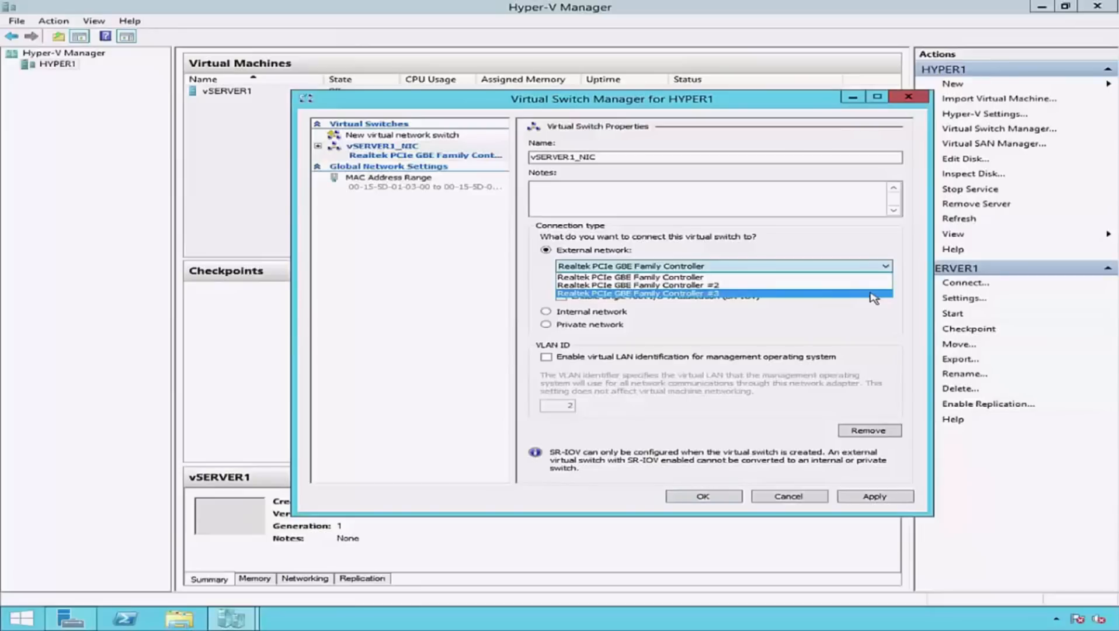
{"action": "left_click", "coordinate": [870, 293]}
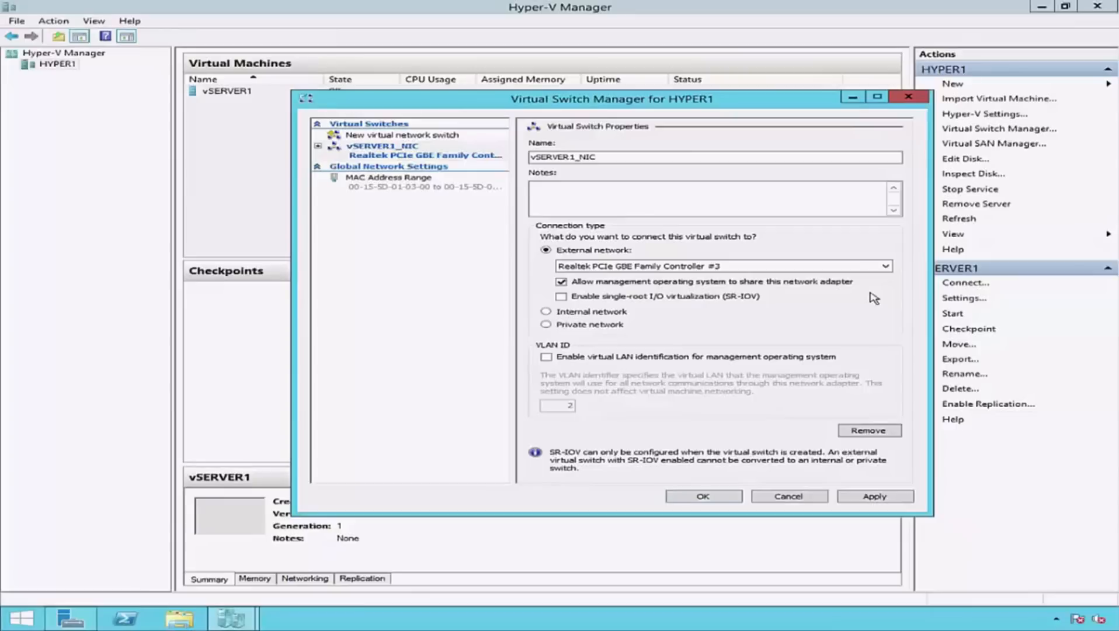
{"action": "left_click", "coordinate": [733, 497]}
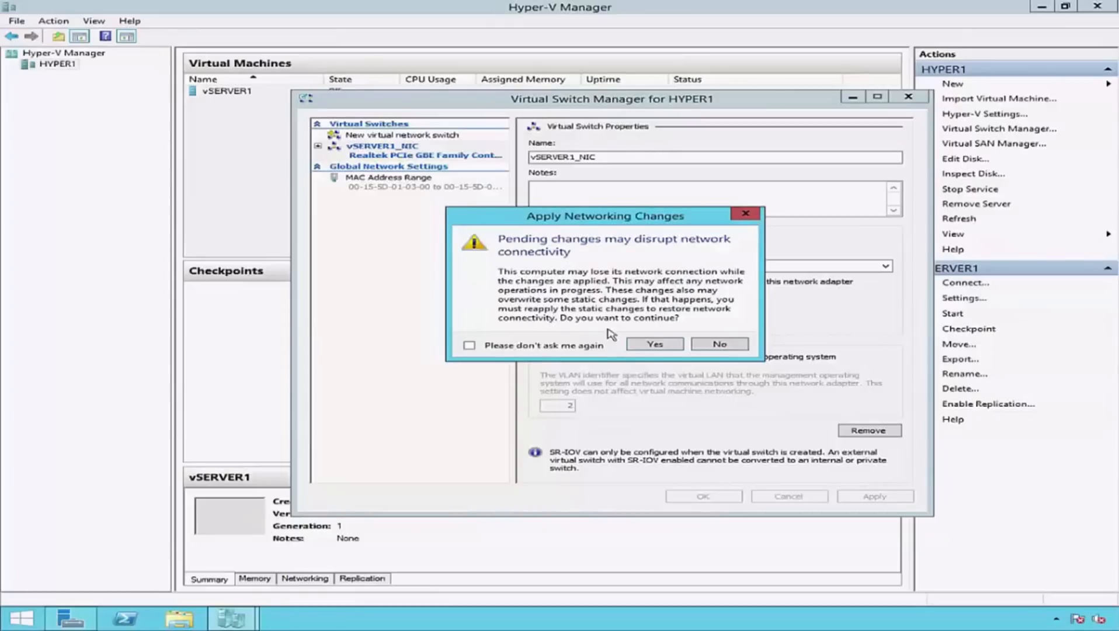
{"action": "left_click", "coordinate": [672, 345]}
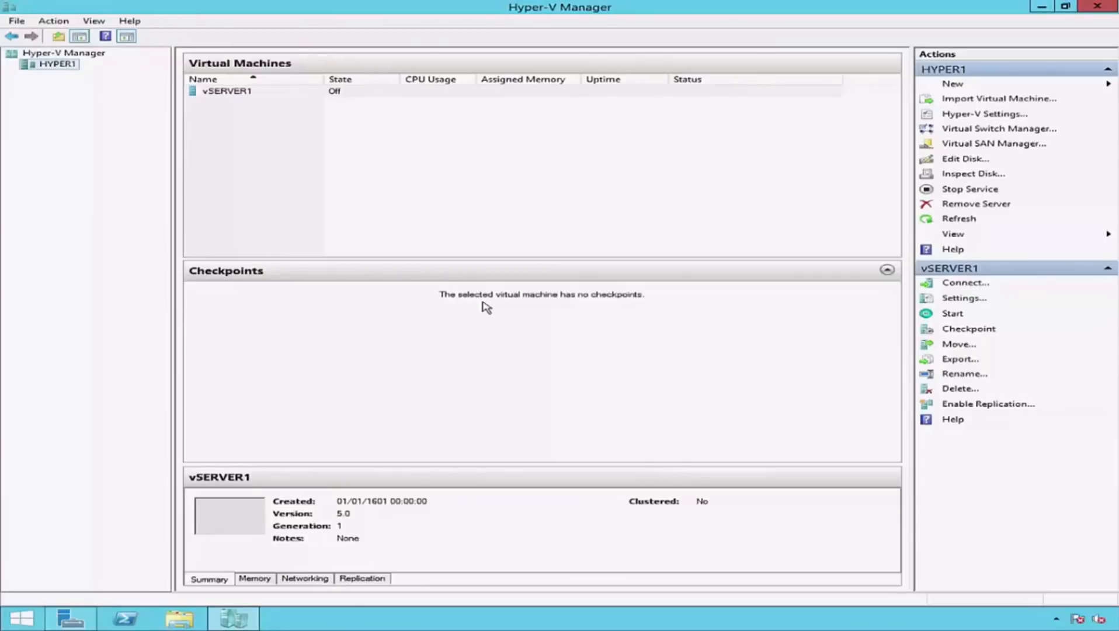
Open vSERVER1's settings and check the virtual switches offered for its Network Adapter, keeping it set to Not connected
{"action": "right_click", "coordinate": [299, 96]}
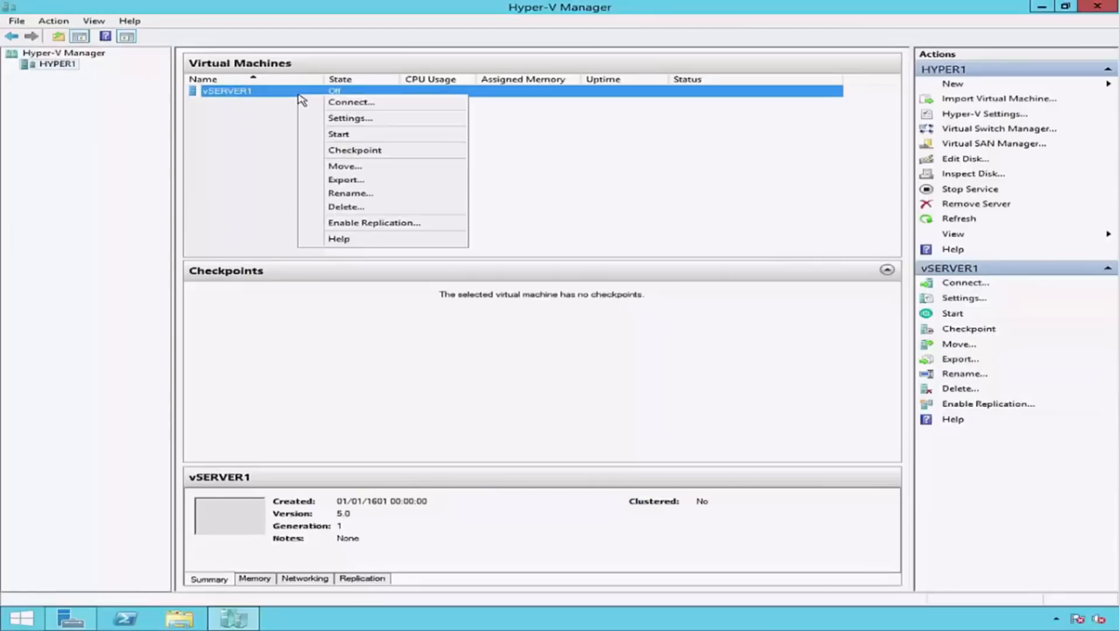
{"action": "left_click", "coordinate": [327, 118]}
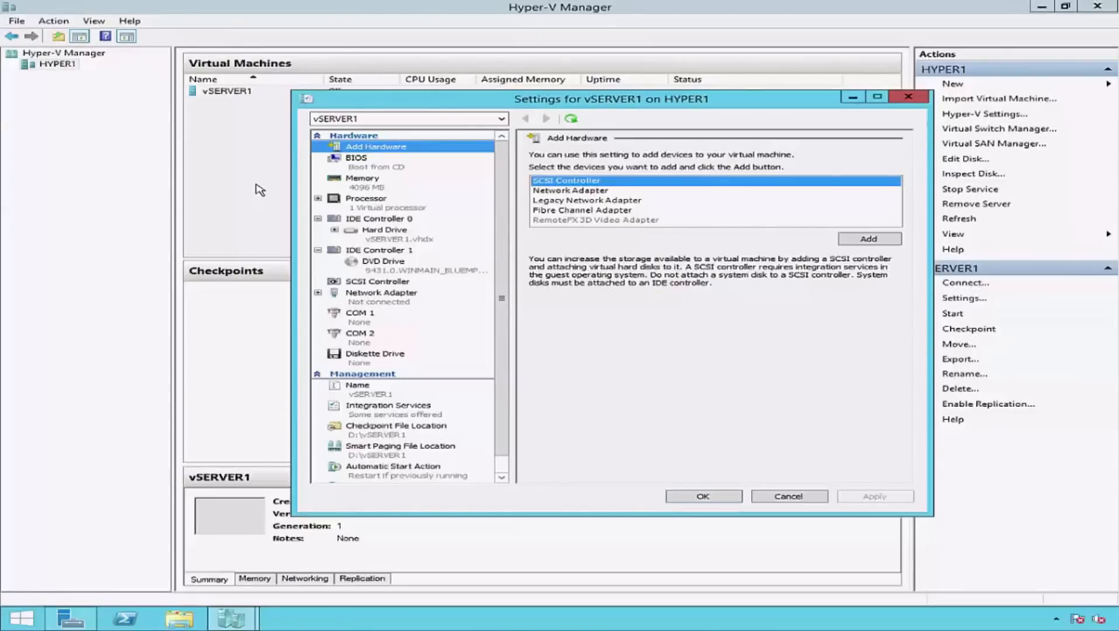
{"action": "left_click", "coordinate": [337, 297]}
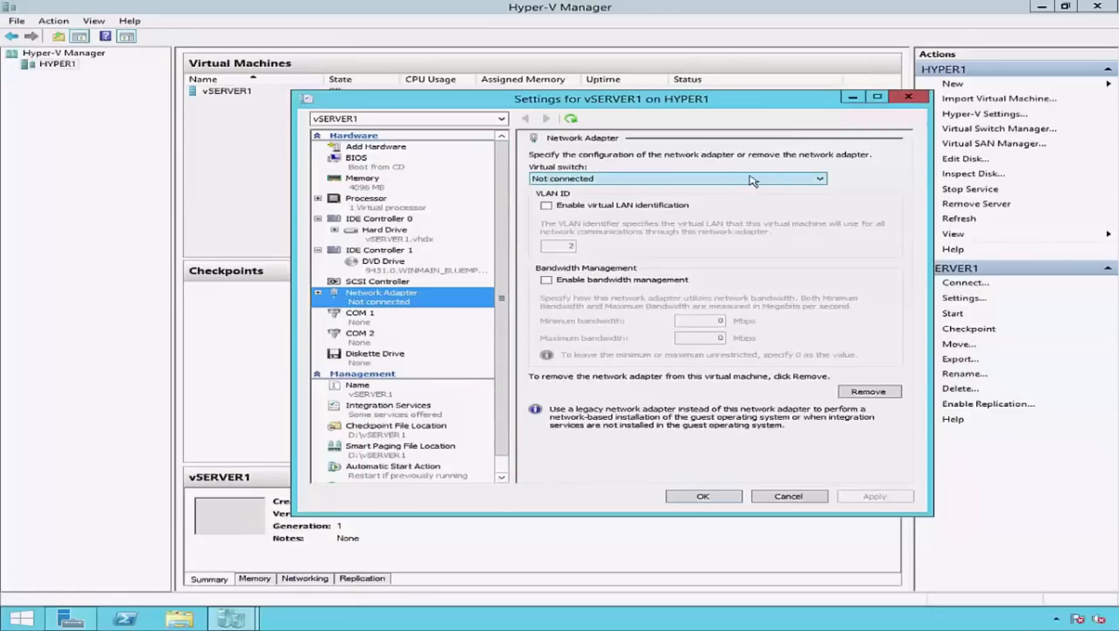
{"action": "left_click", "coordinate": [795, 179]}
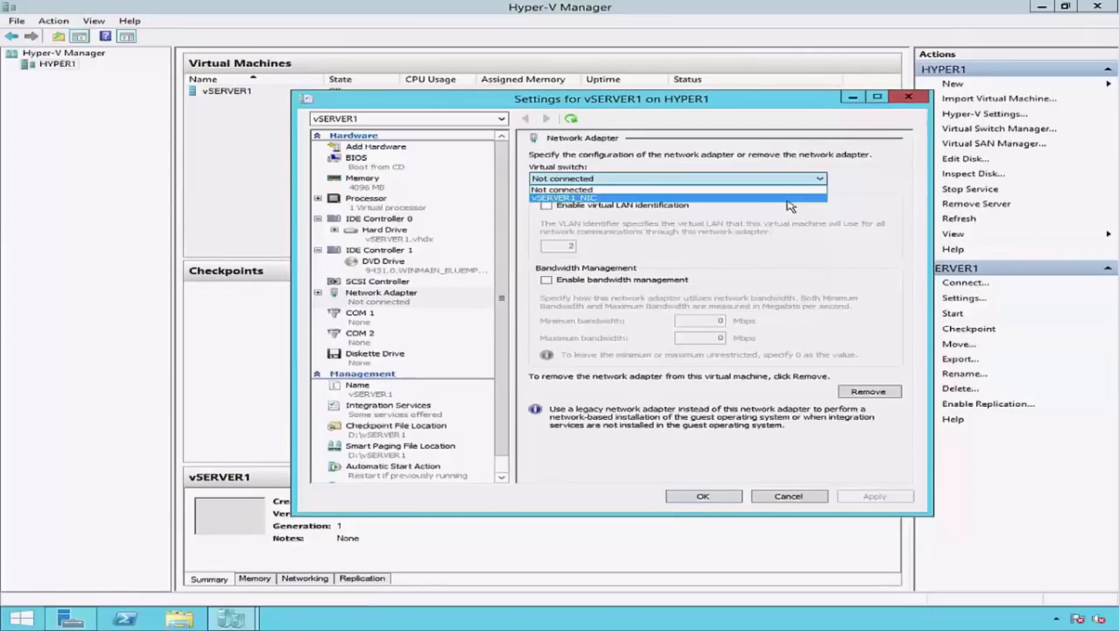
{"action": "left_click", "coordinate": [812, 191]}
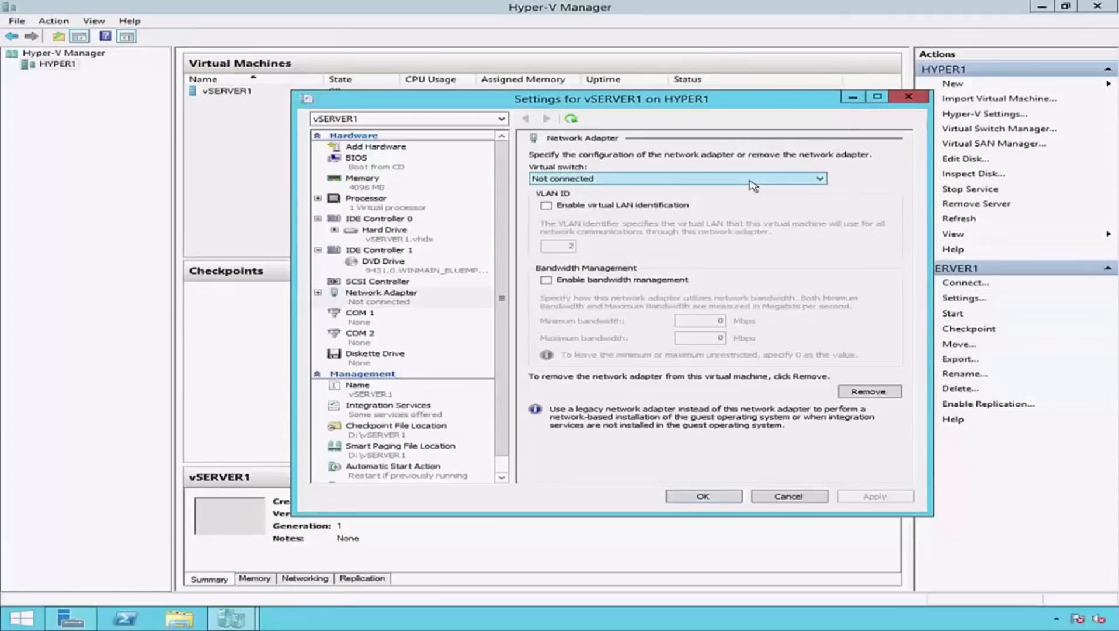
Add a Legacy Network Adapter to vSERVER1, connect it to the vSERVER1_NIC virtual switch, and save the settings
{"action": "left_click", "coordinate": [418, 149]}
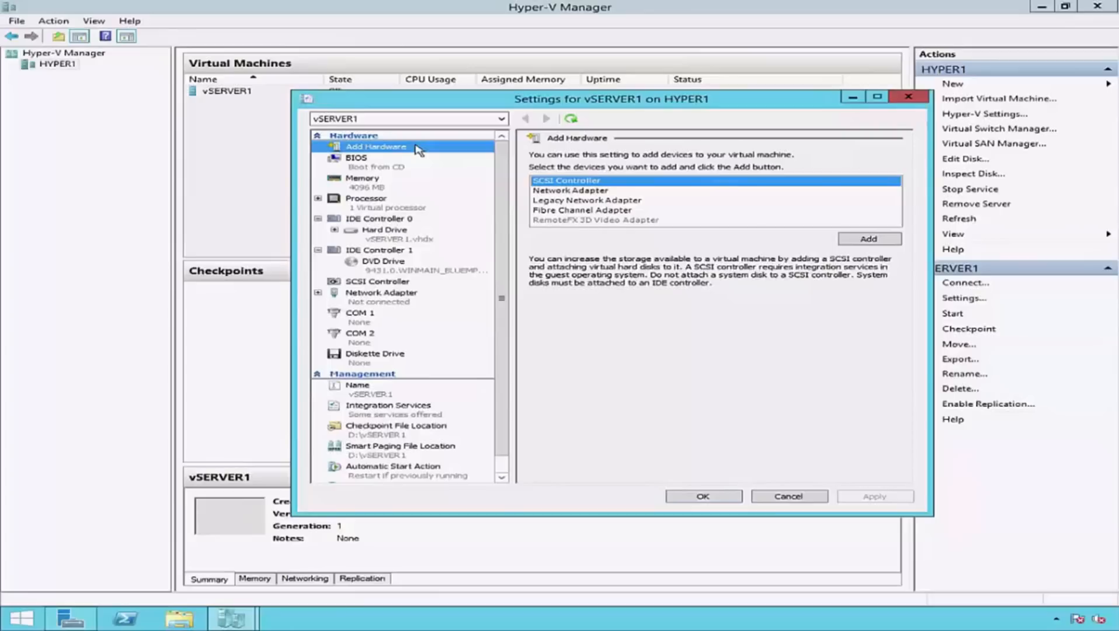
{"action": "left_click", "coordinate": [534, 201]}
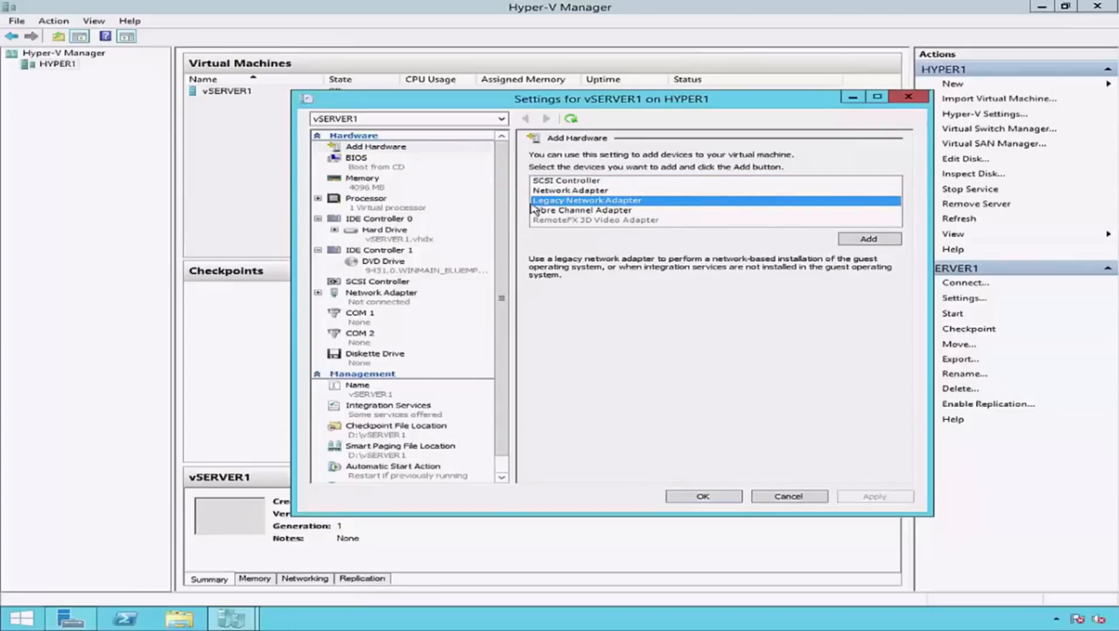
{"action": "left_click", "coordinate": [884, 239]}
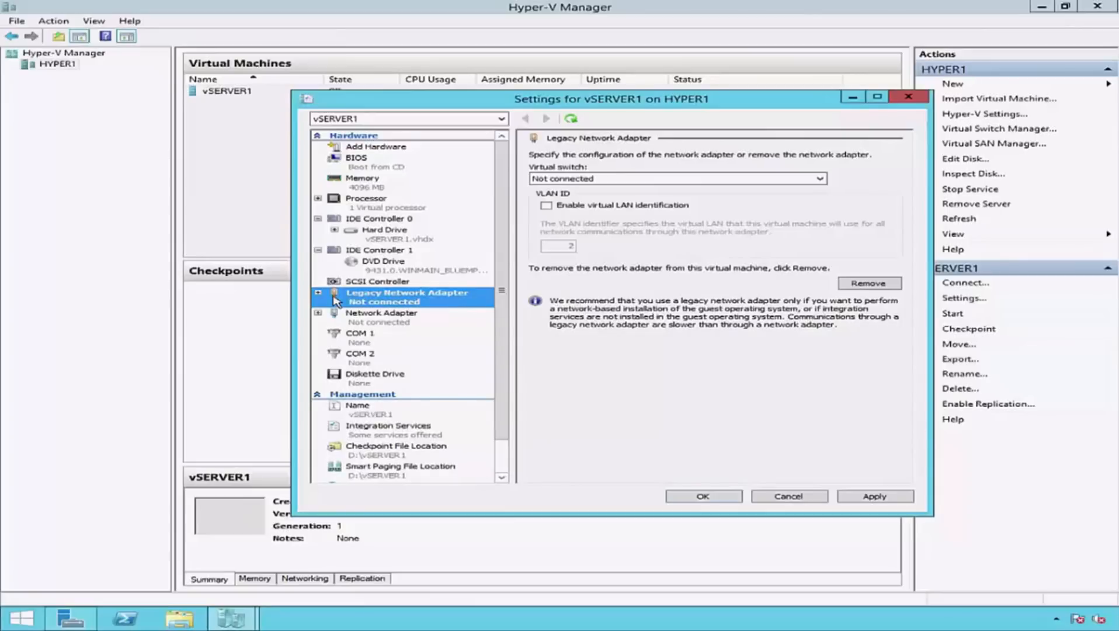
{"action": "left_click", "coordinate": [811, 180]}
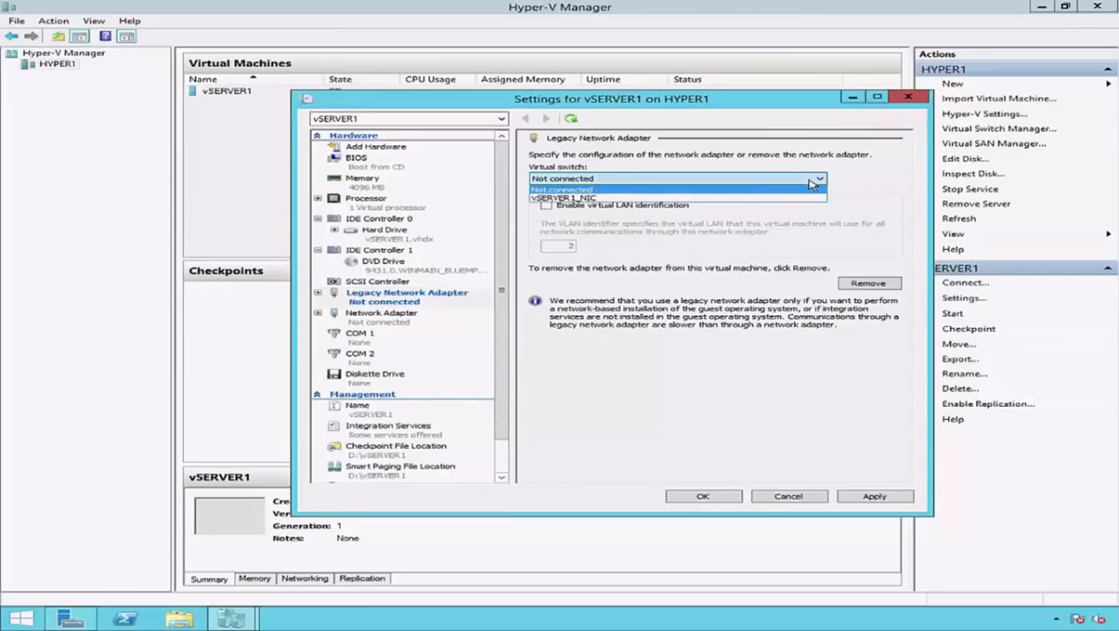
{"action": "left_click", "coordinate": [808, 197]}
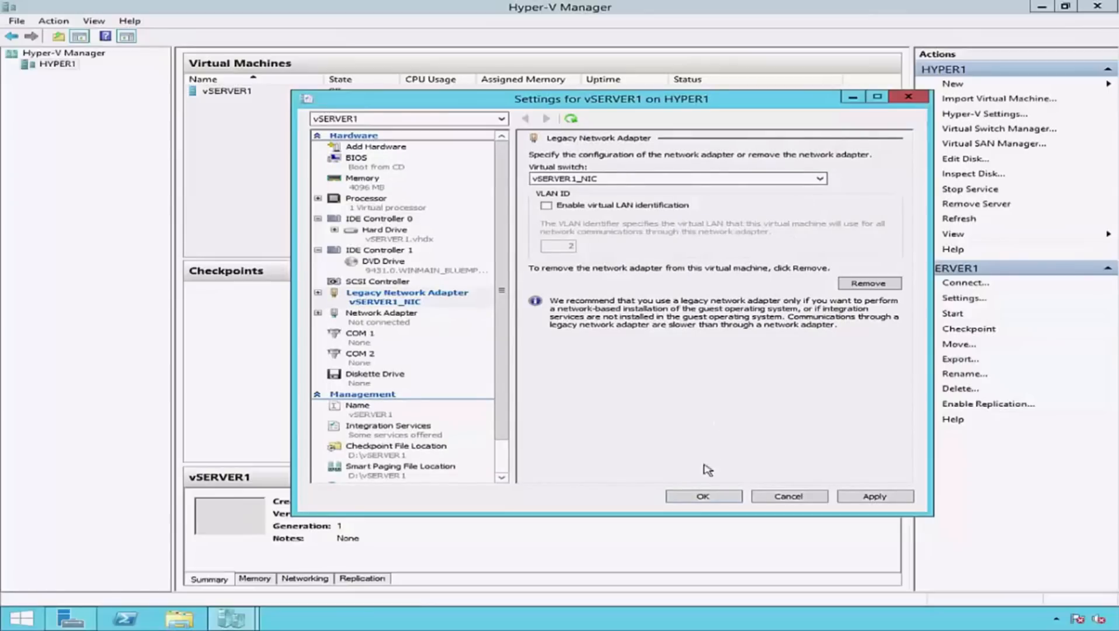
{"action": "left_click", "coordinate": [697, 495]}
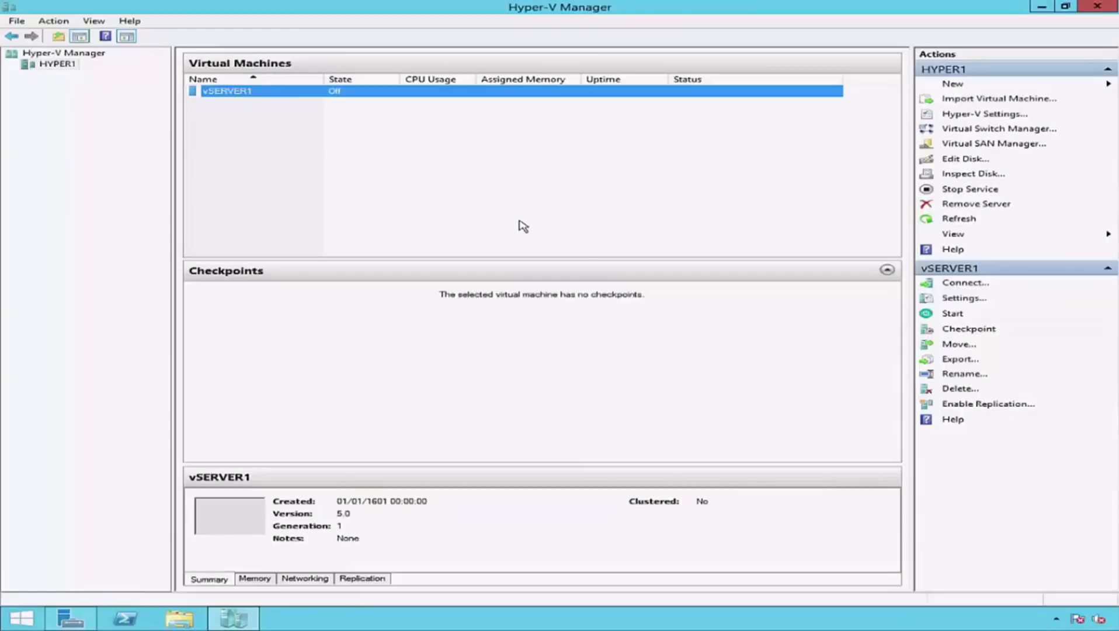
Connect to vSERVER1, start it, and confirm the network service boot from the PXE prompt
{"action": "double_click", "coordinate": [257, 92]}
{"action": "left_click", "coordinate": [273, 89]}
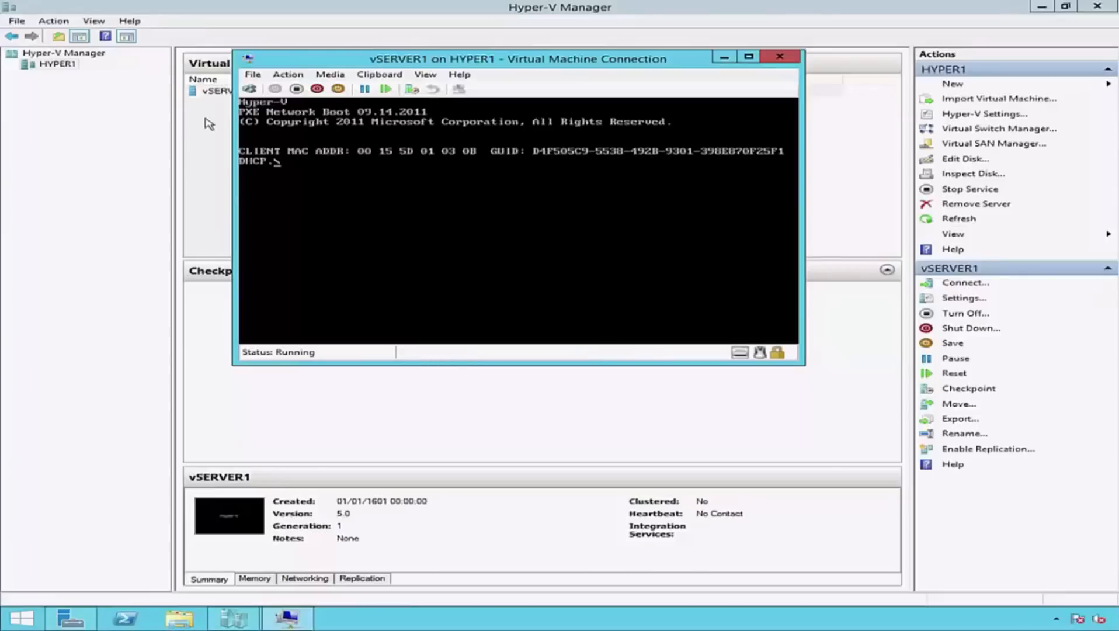
{"action": "key", "text": "F12"}
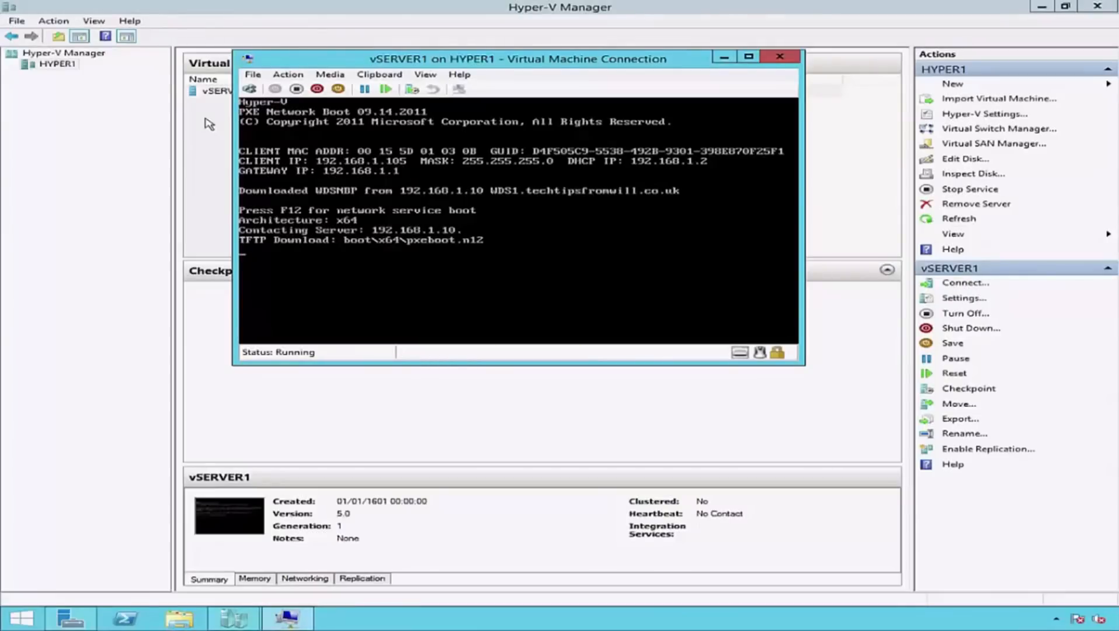